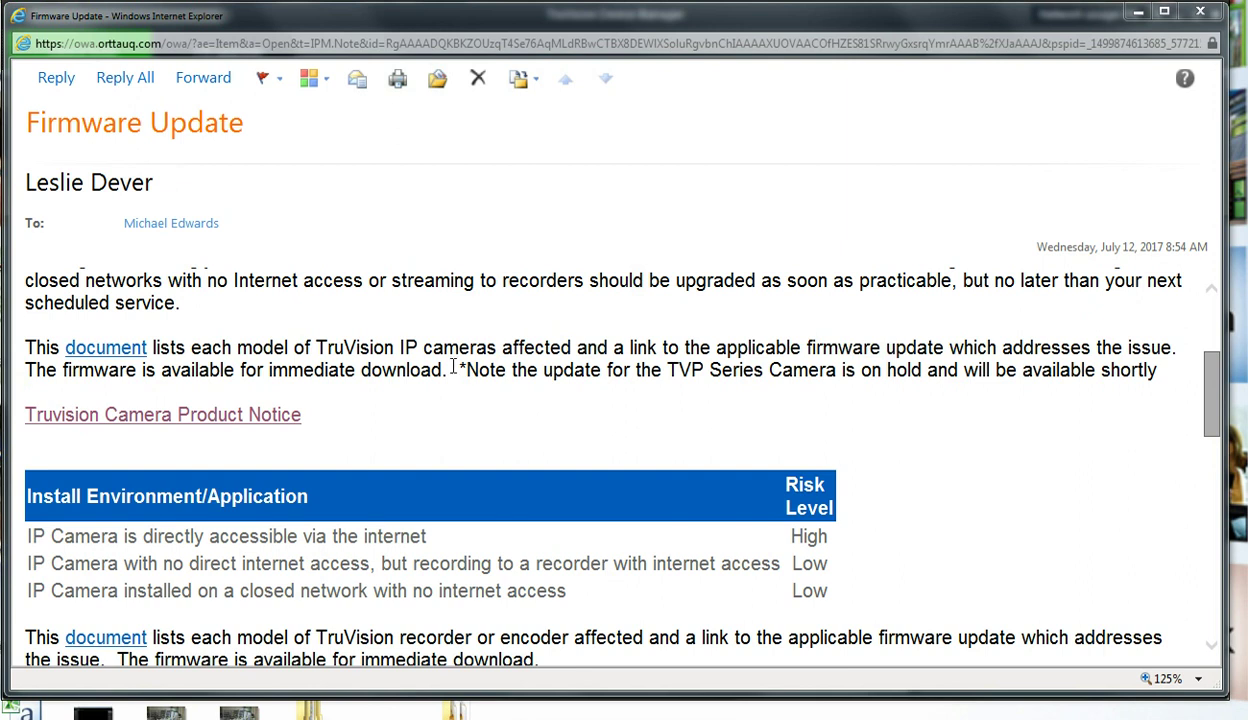
- Open the TruVision camera product notice and scroll through its camera model and firmware tables
{"action": "left_click", "coordinate": [218, 424]}
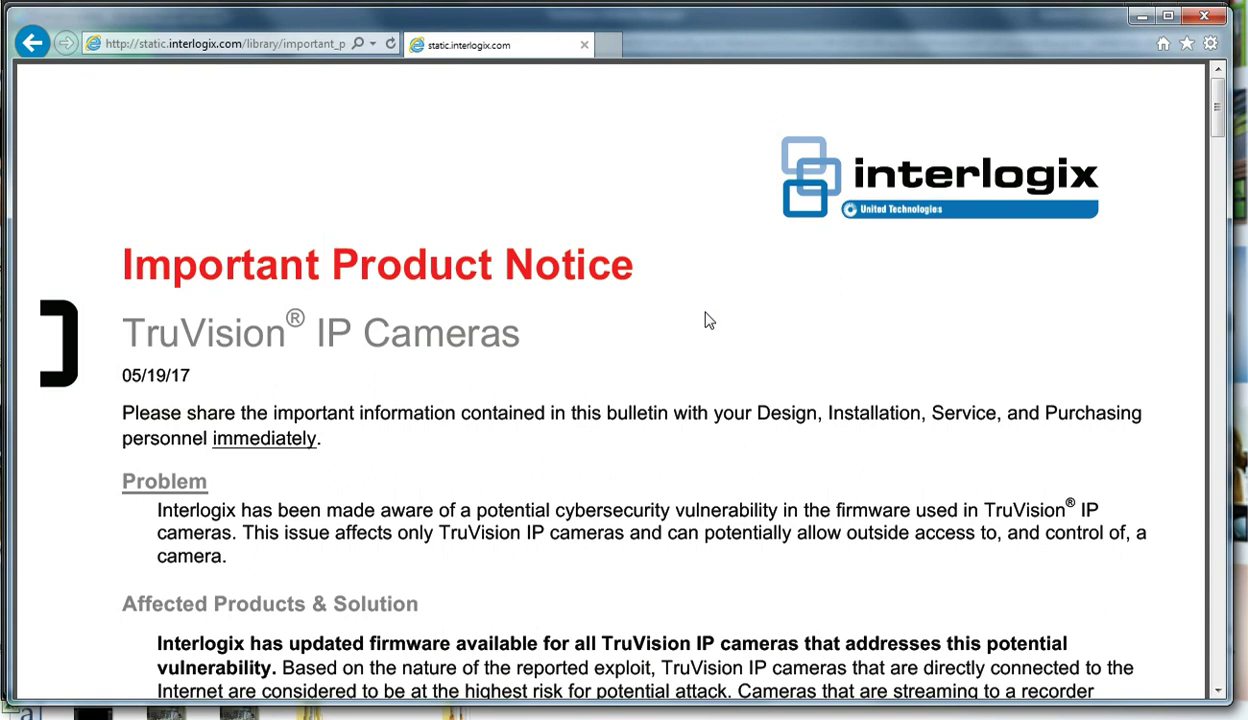
{"action": "scroll", "coordinate": [709, 320], "scroll_direction": "down", "scroll_amount": 5}
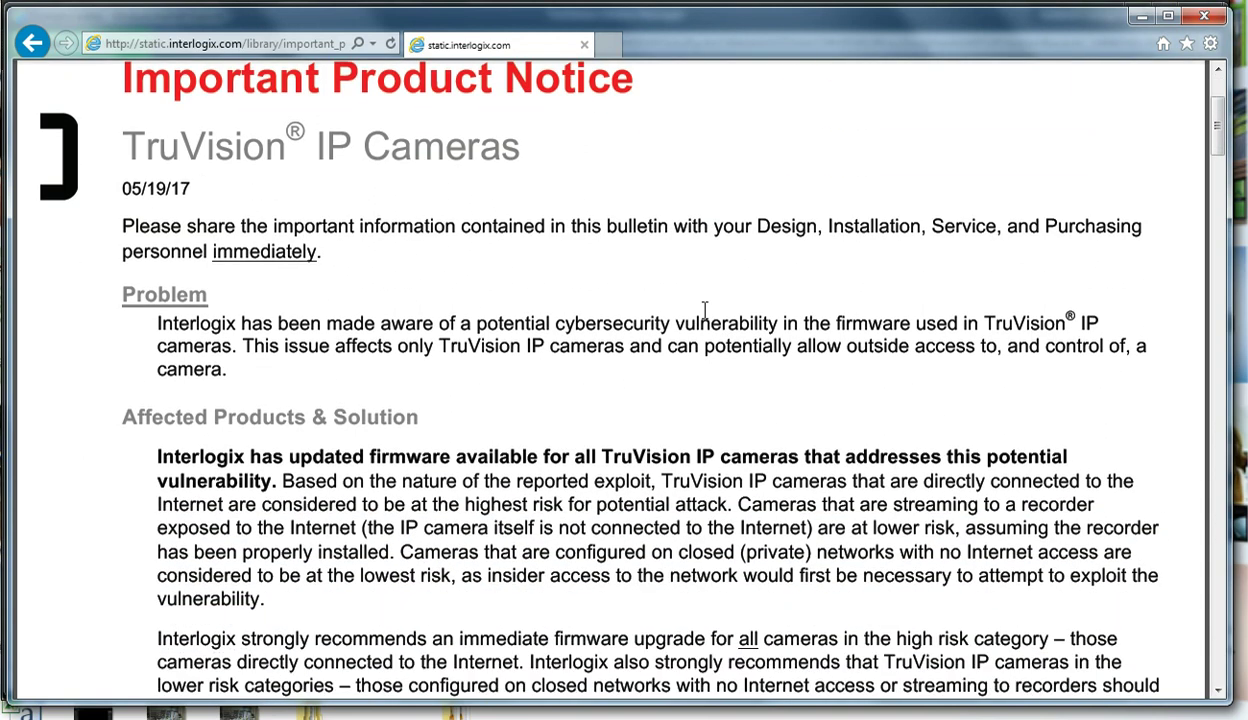
{"action": "scroll", "coordinate": [705, 311], "scroll_direction": "down", "scroll_amount": 10}
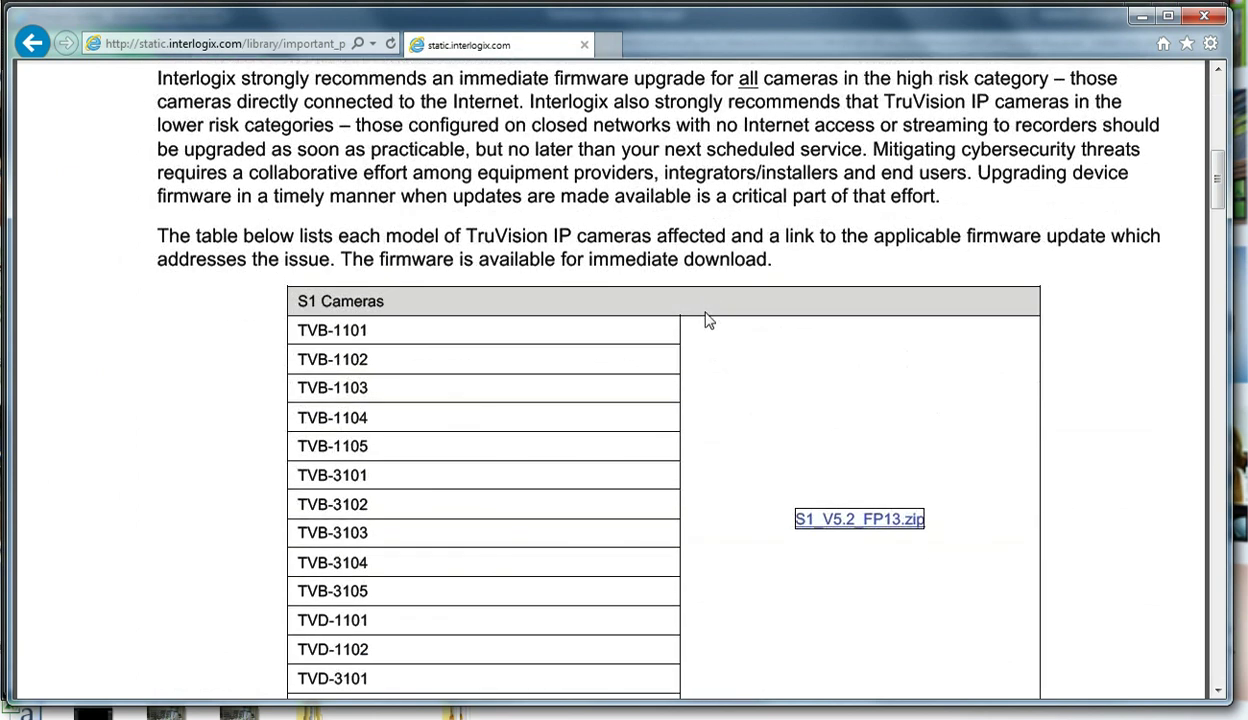
{"action": "scroll", "coordinate": [705, 322], "scroll_direction": "down", "scroll_amount": 12}
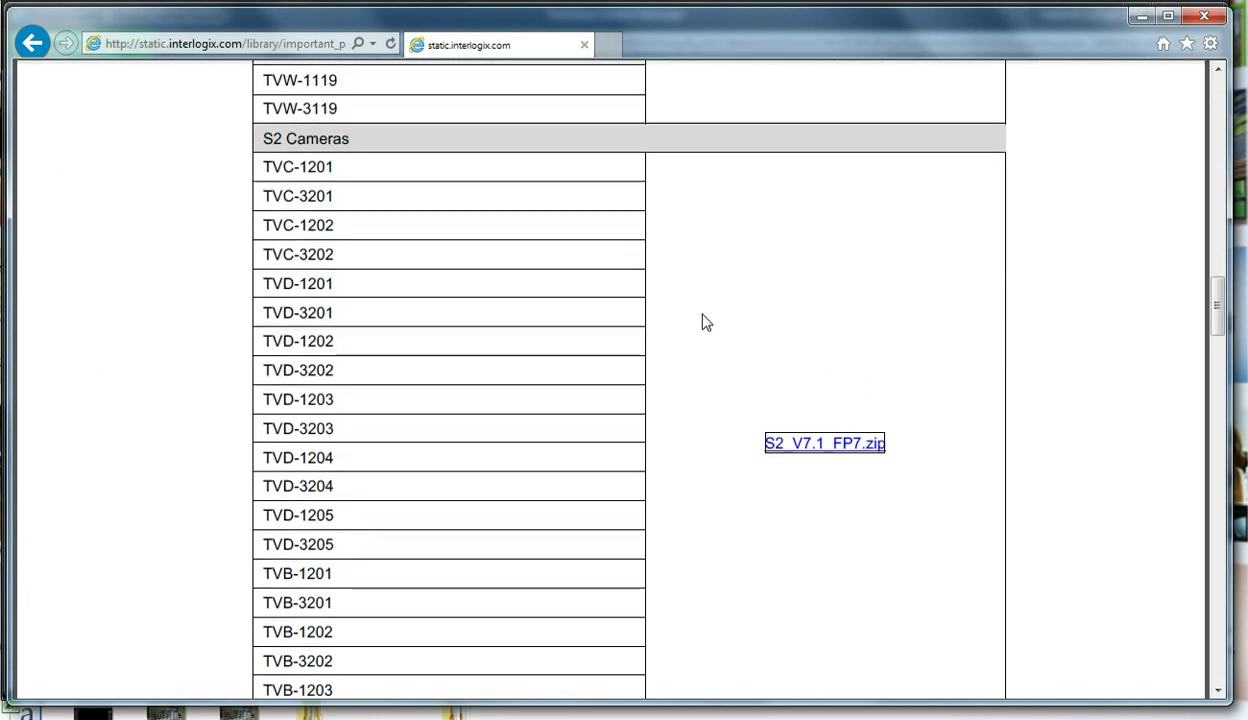
{"action": "scroll", "coordinate": [704, 322], "scroll_direction": "down", "scroll_amount": 10}
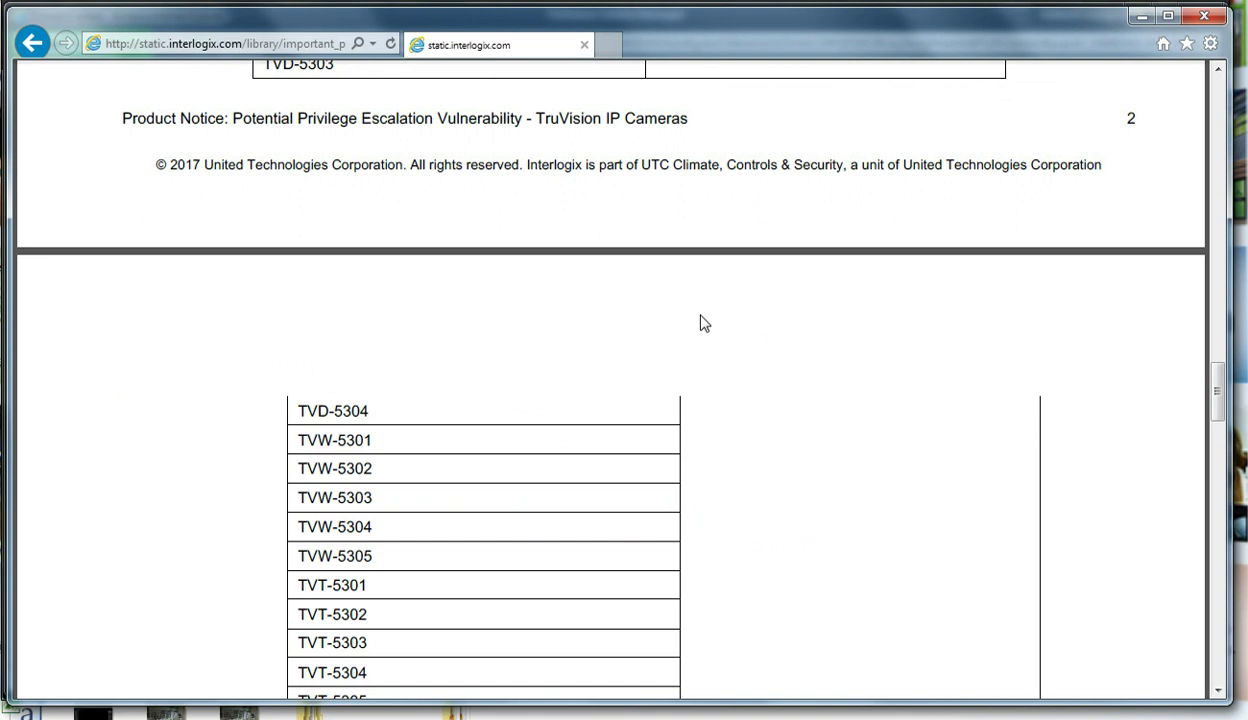
{"action": "scroll", "coordinate": [704, 322], "scroll_direction": "down", "scroll_amount": 8}
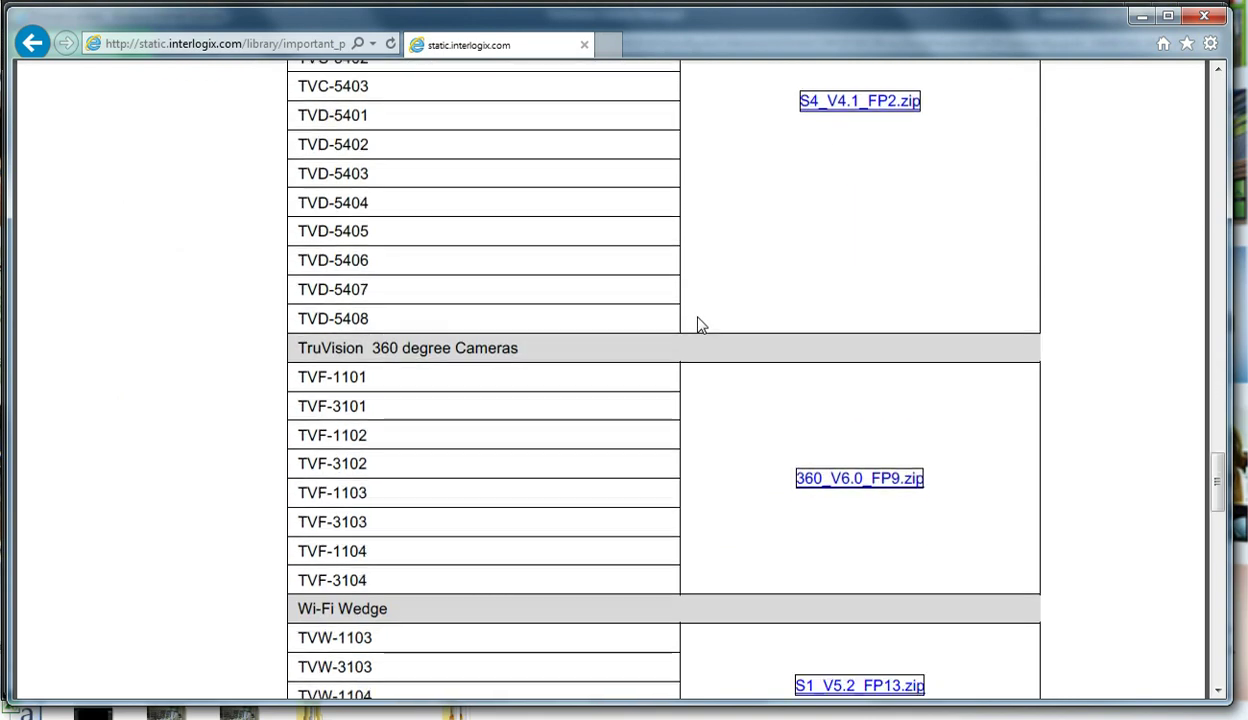
{"action": "scroll", "coordinate": [700, 322], "scroll_direction": "down", "scroll_amount": 6}
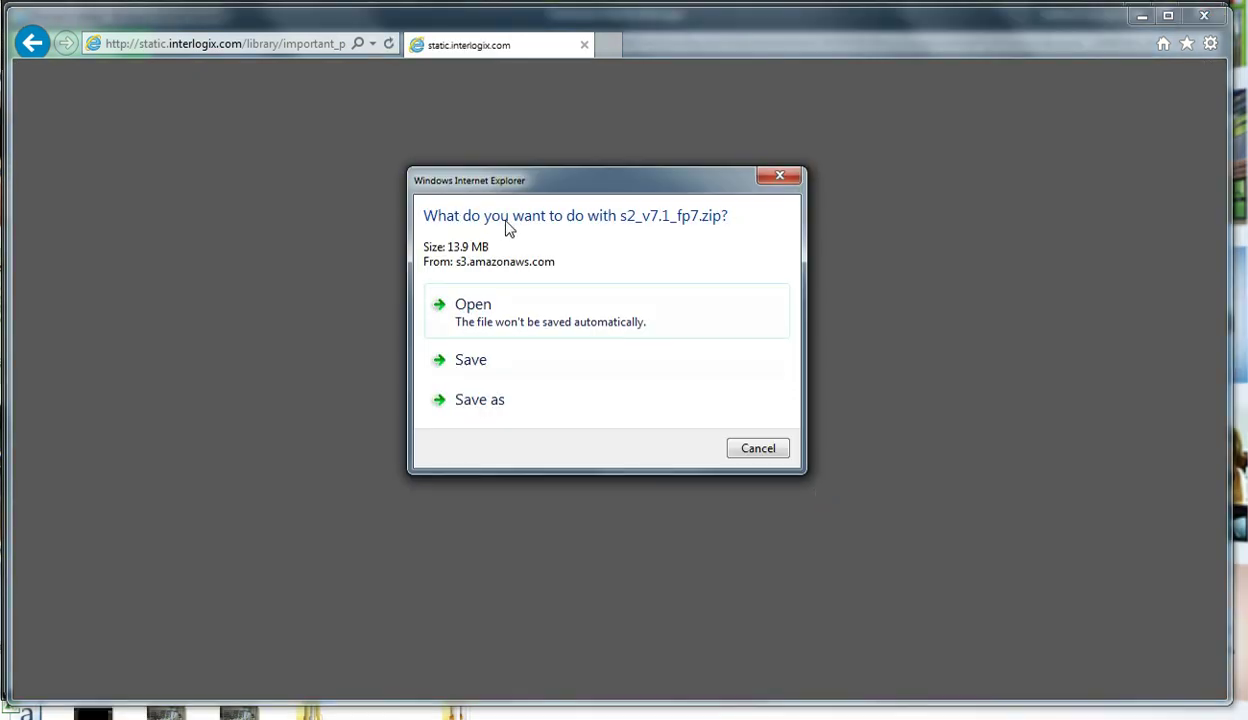
- Save the 13.9 MB s2_v7.1_fp7.zip Covert Cameras firmware file
{"action": "left_click", "coordinate": [495, 360]}
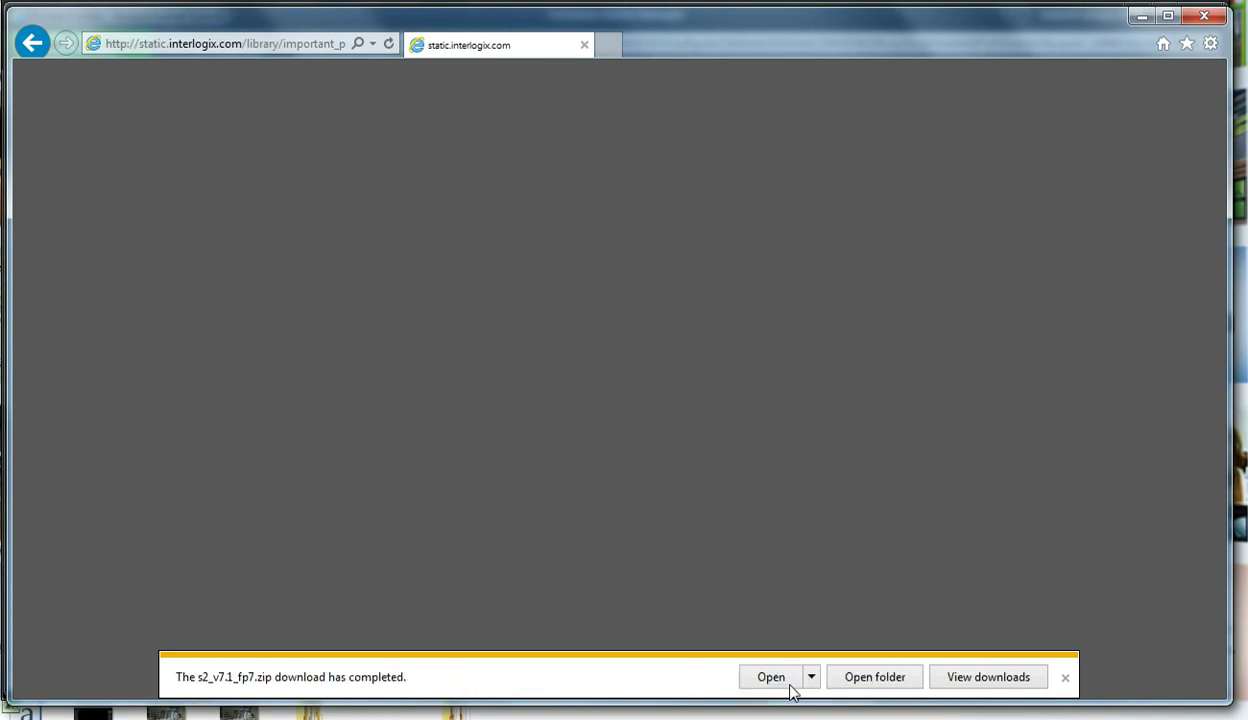
- In the Downloads folder, extract s2_v7.1_fp7.zip into a new s2_v7.1_fp7 folder
{"action": "left_click", "coordinate": [871, 681]}
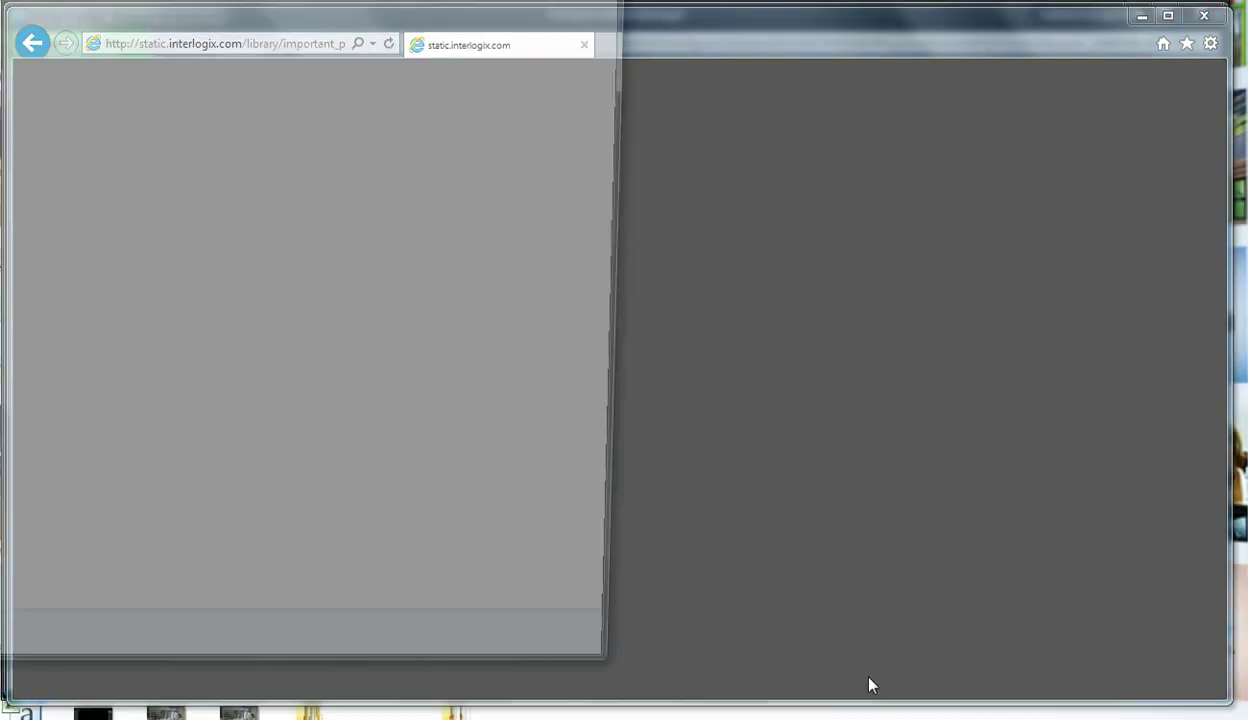
{"action": "left_click_drag", "start_coordinate": [178, 2], "coordinate": [528, 55]}
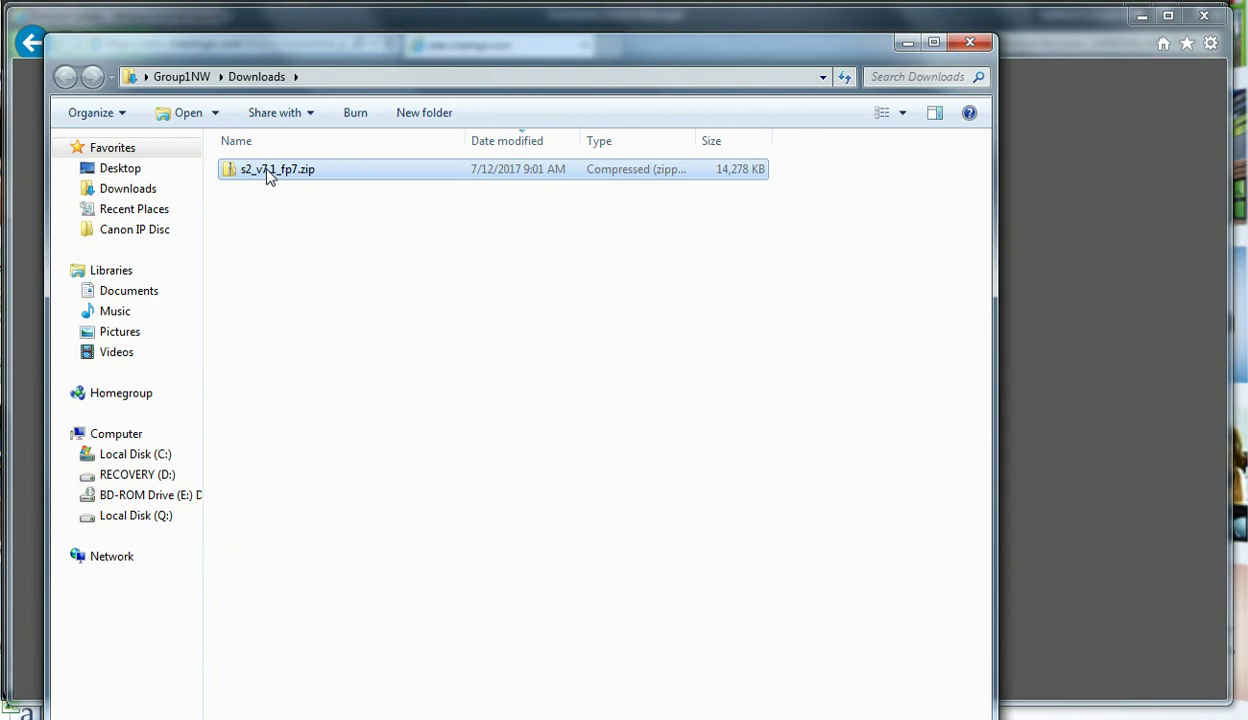
{"action": "right_click", "coordinate": [268, 175]}
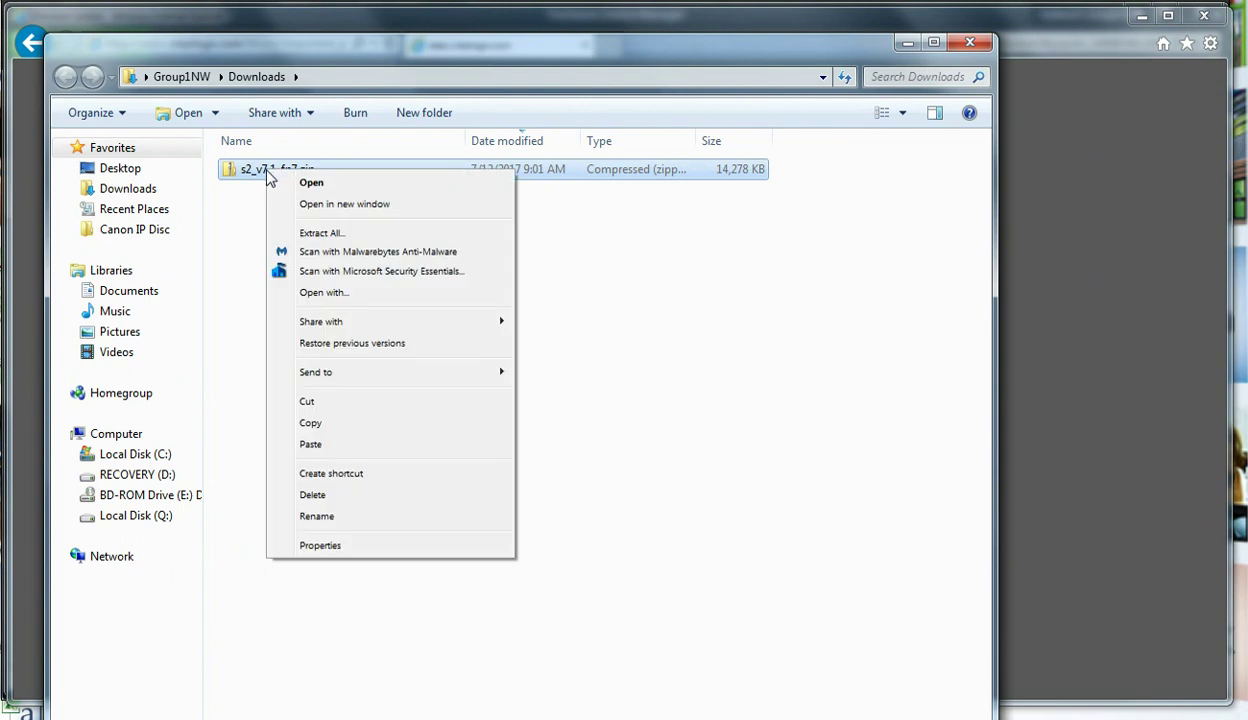
{"action": "left_click", "coordinate": [285, 232]}
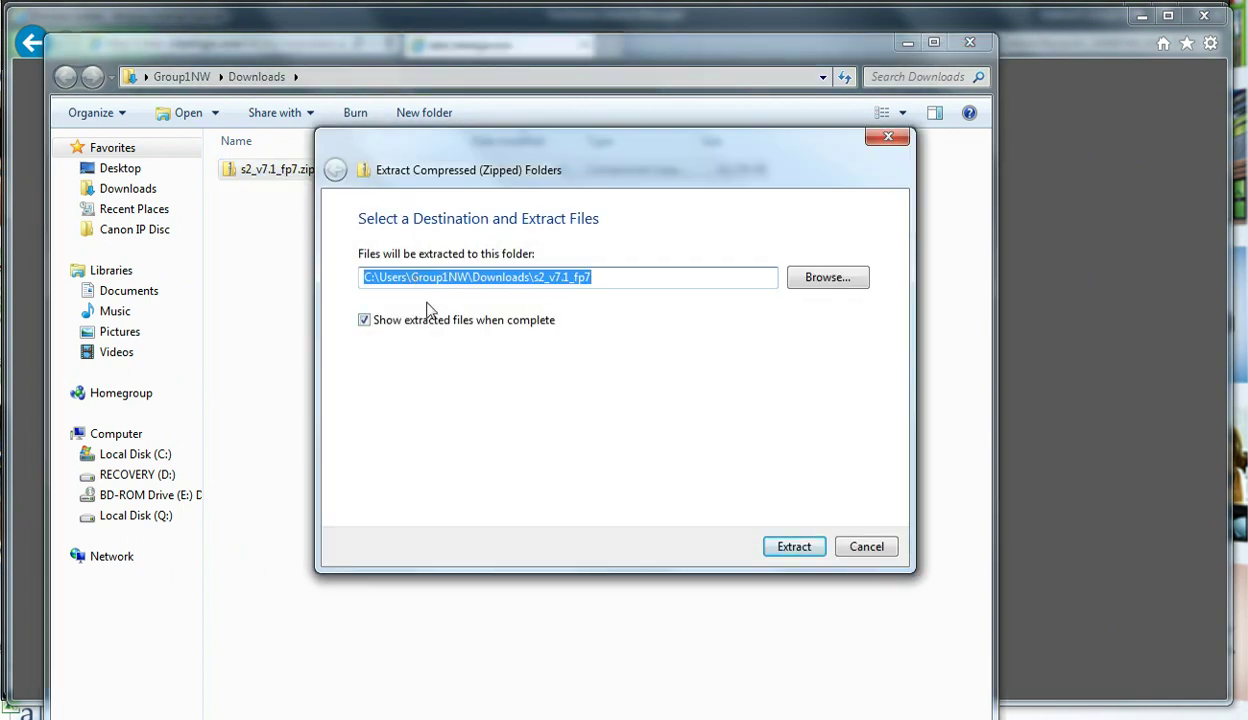
{"action": "left_click", "coordinate": [786, 548]}
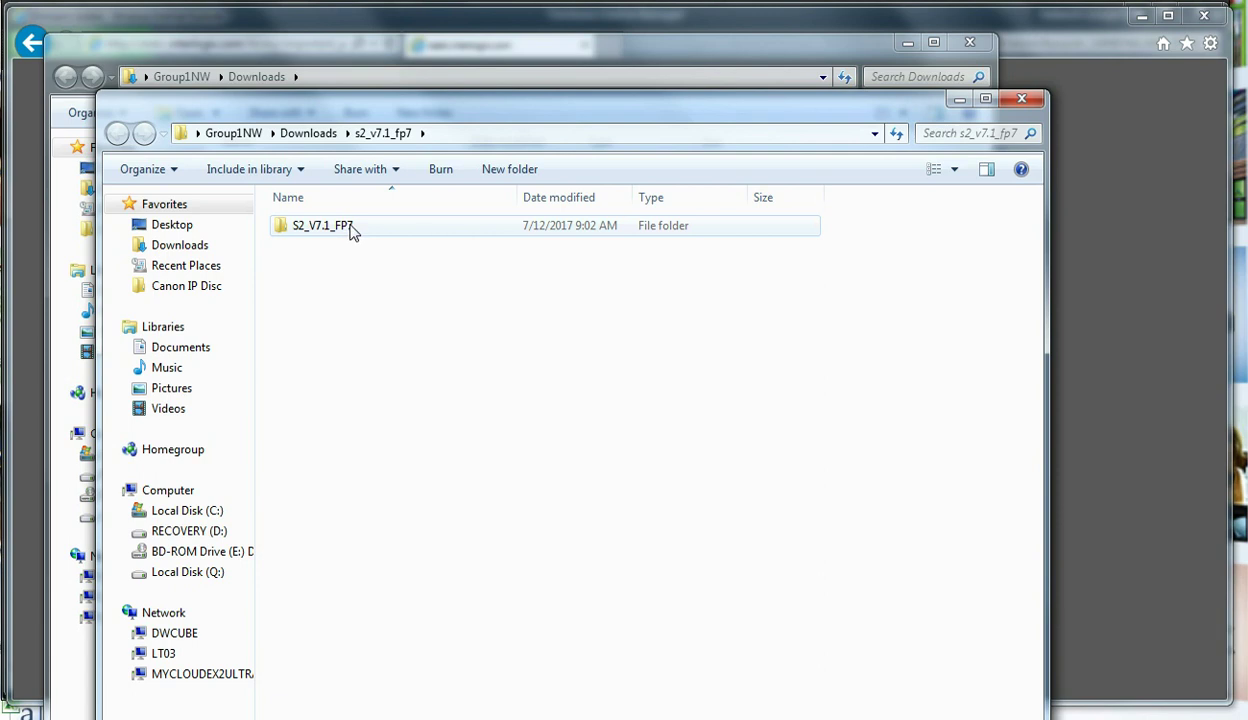
- Close the extracted folder and the Firmware Update email window to reveal the Device Manager
{"action": "left_click", "coordinate": [1020, 102]}
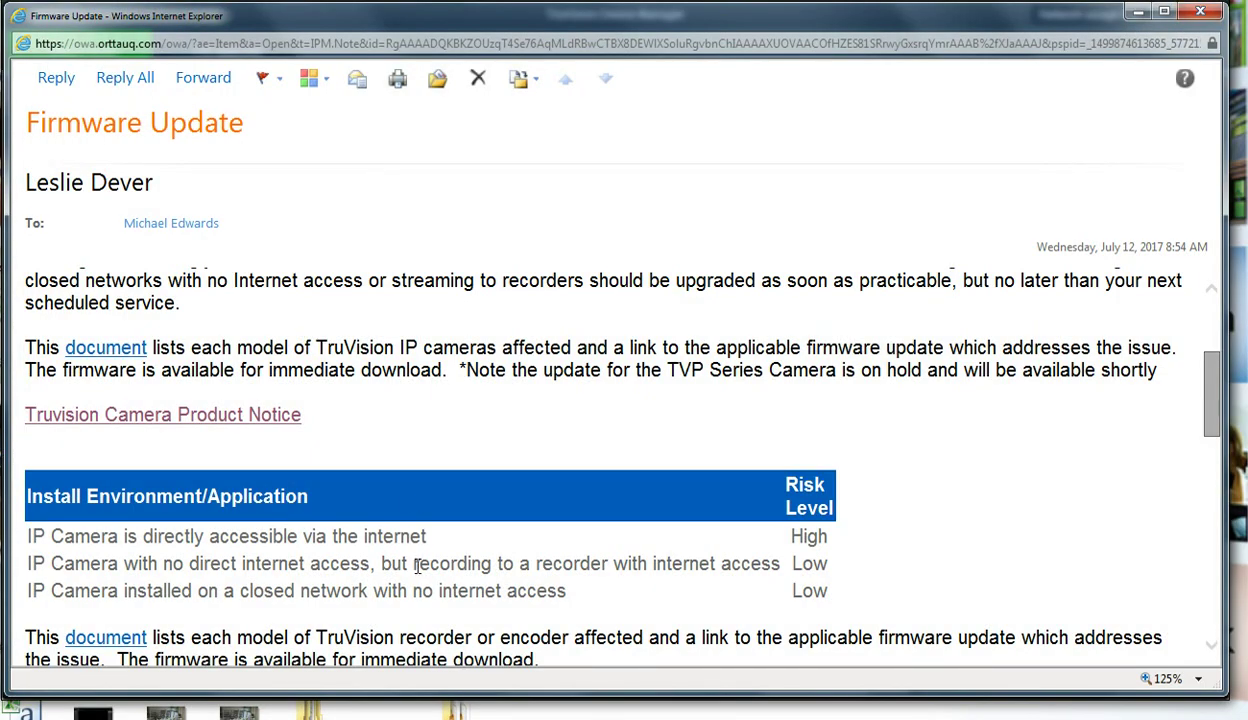
{"action": "left_click", "coordinate": [1200, 12]}
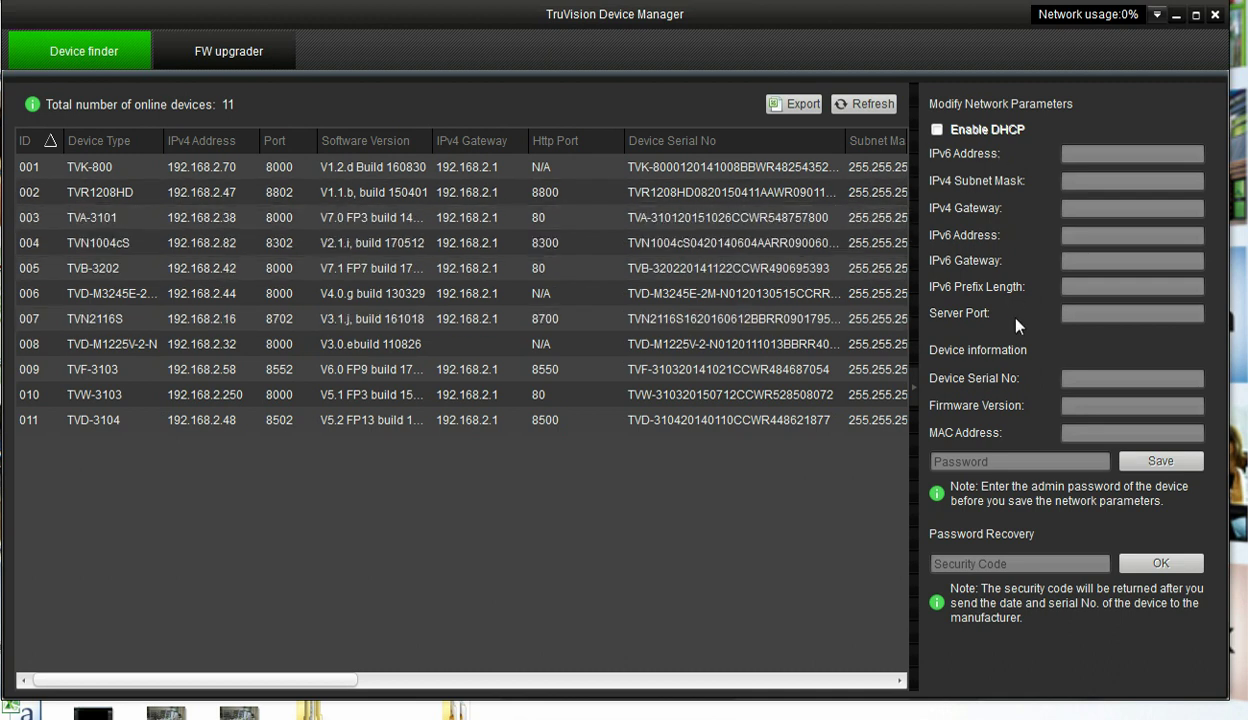
- In the firmware upgrader's Online Devices list, log in with the camera's credentials and add 192.168.2.38
{"action": "left_click", "coordinate": [222, 58]}
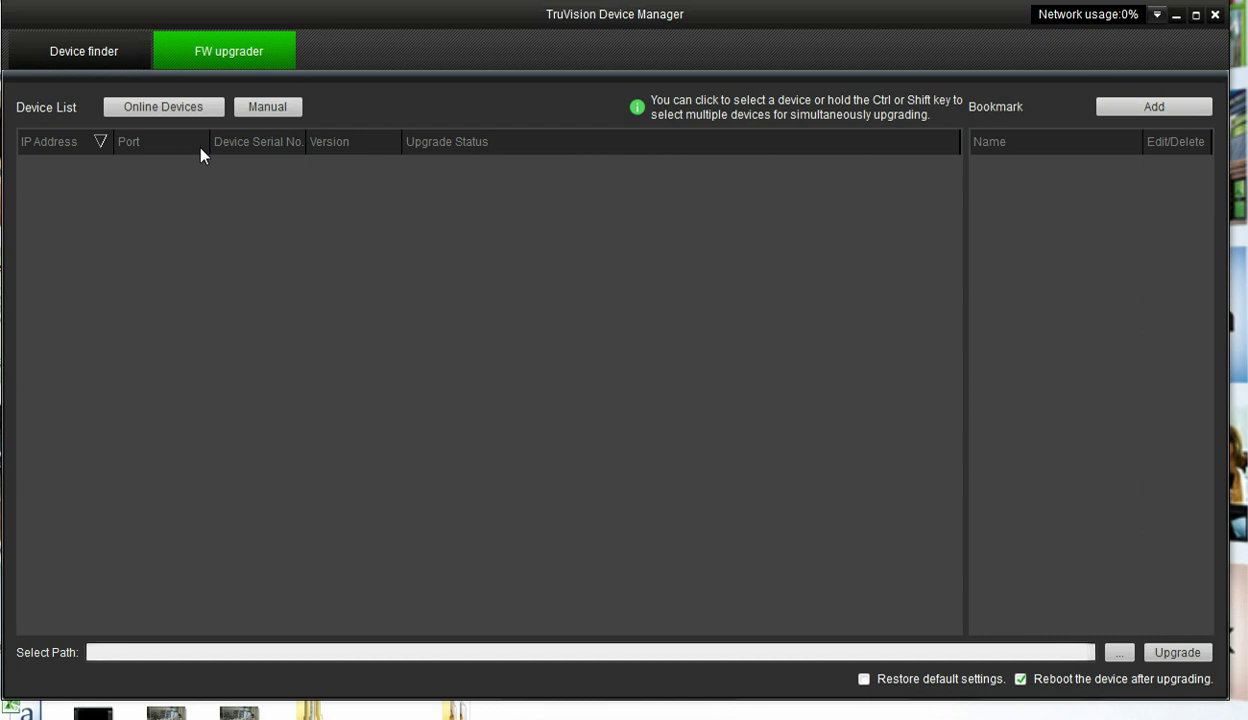
{"action": "left_click", "coordinate": [138, 110]}
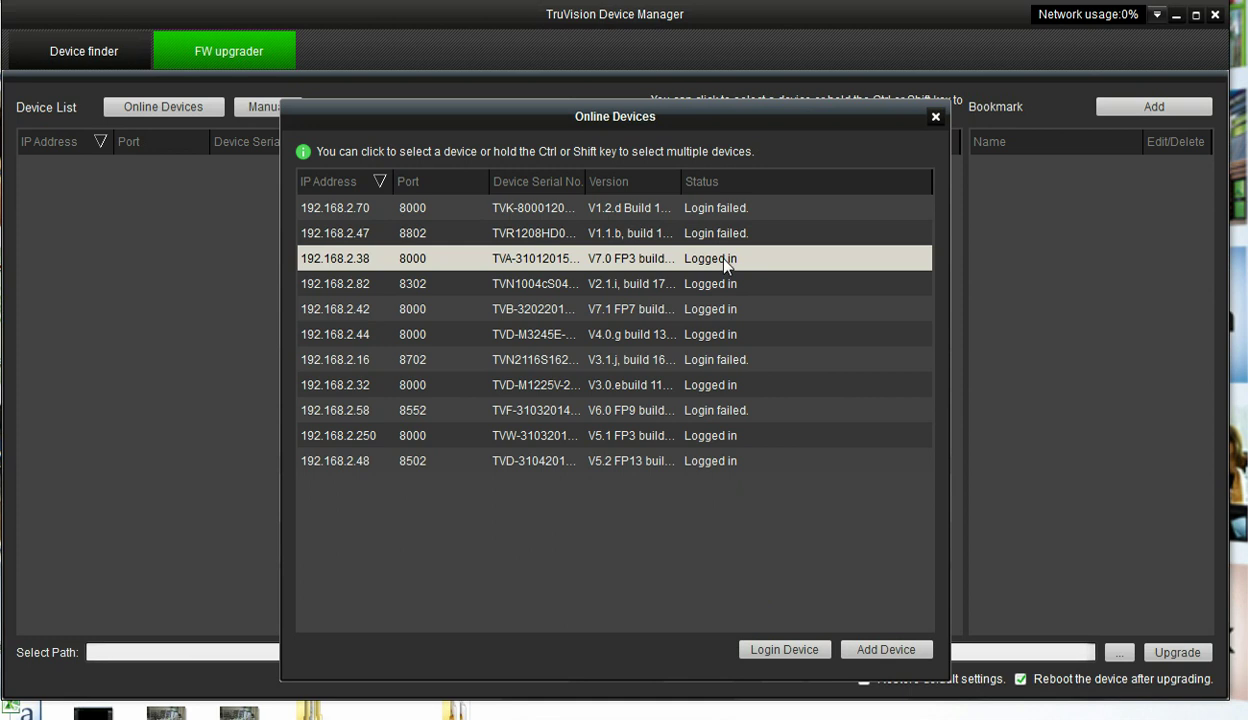
{"action": "left_click", "coordinate": [783, 650]}
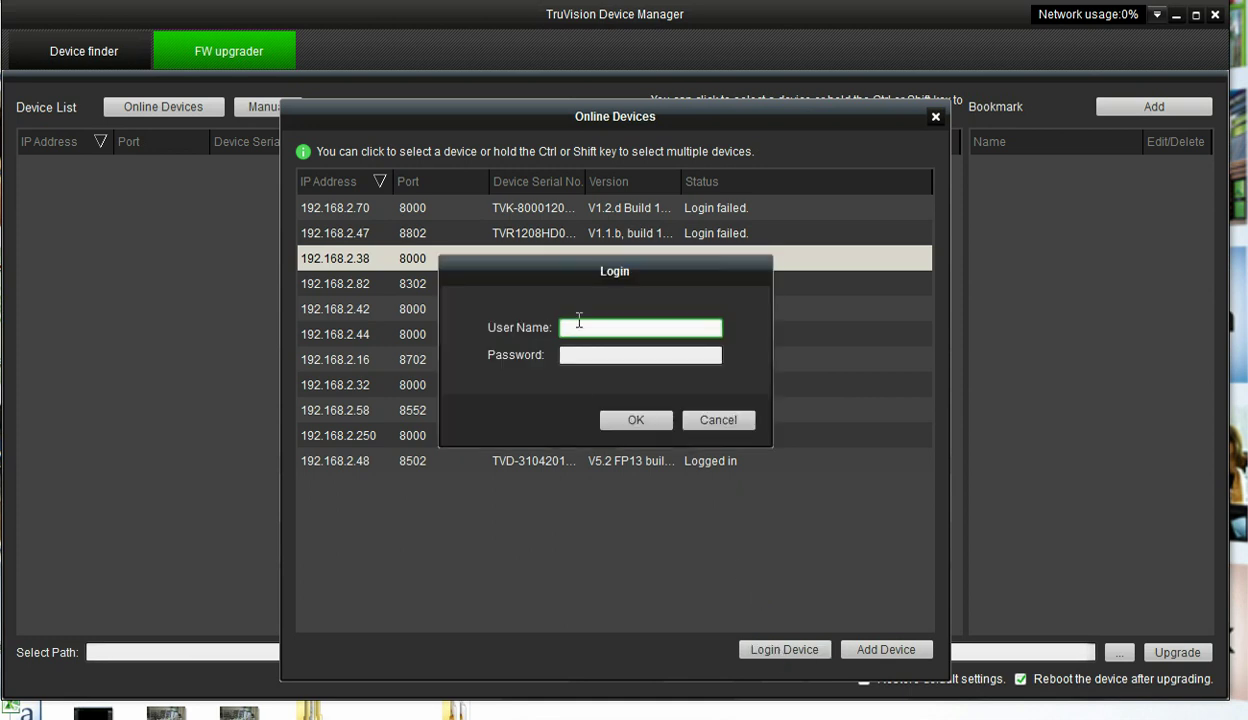
{"action": "type", "text": "admin"}
{"action": "key", "text": "Tab"}
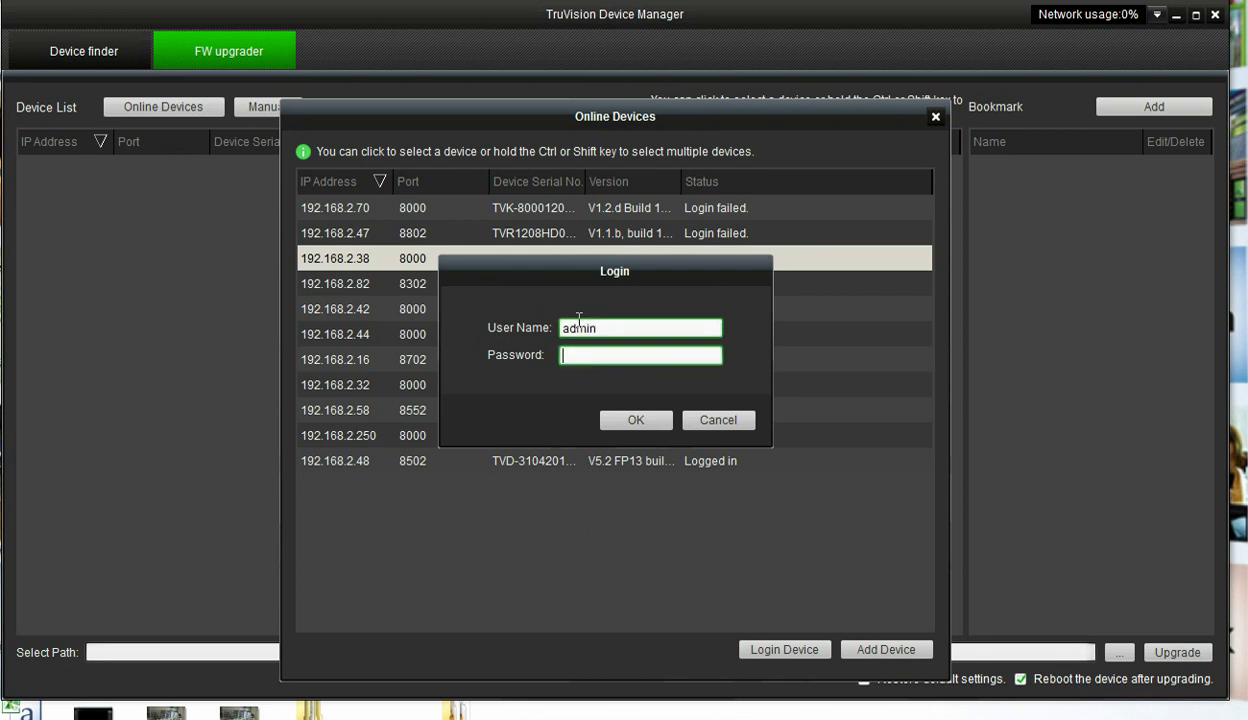
{"action": "type", "text": "1234"}
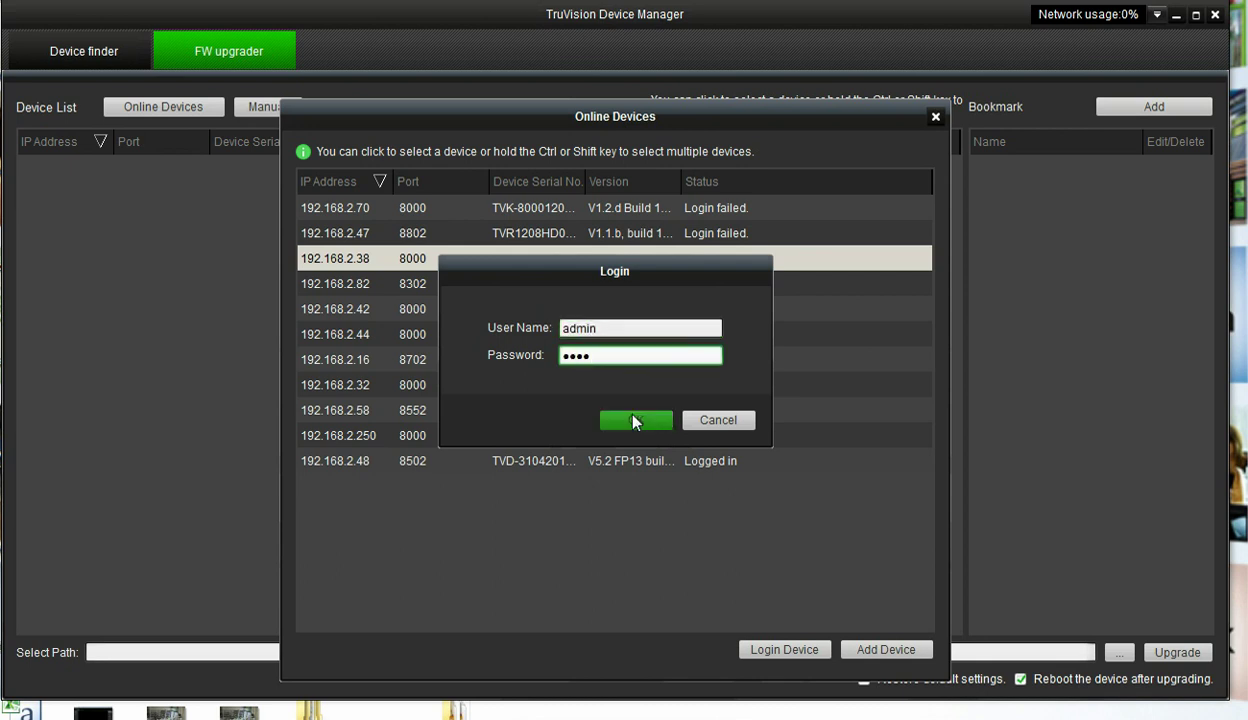
{"action": "left_click", "coordinate": [620, 416]}
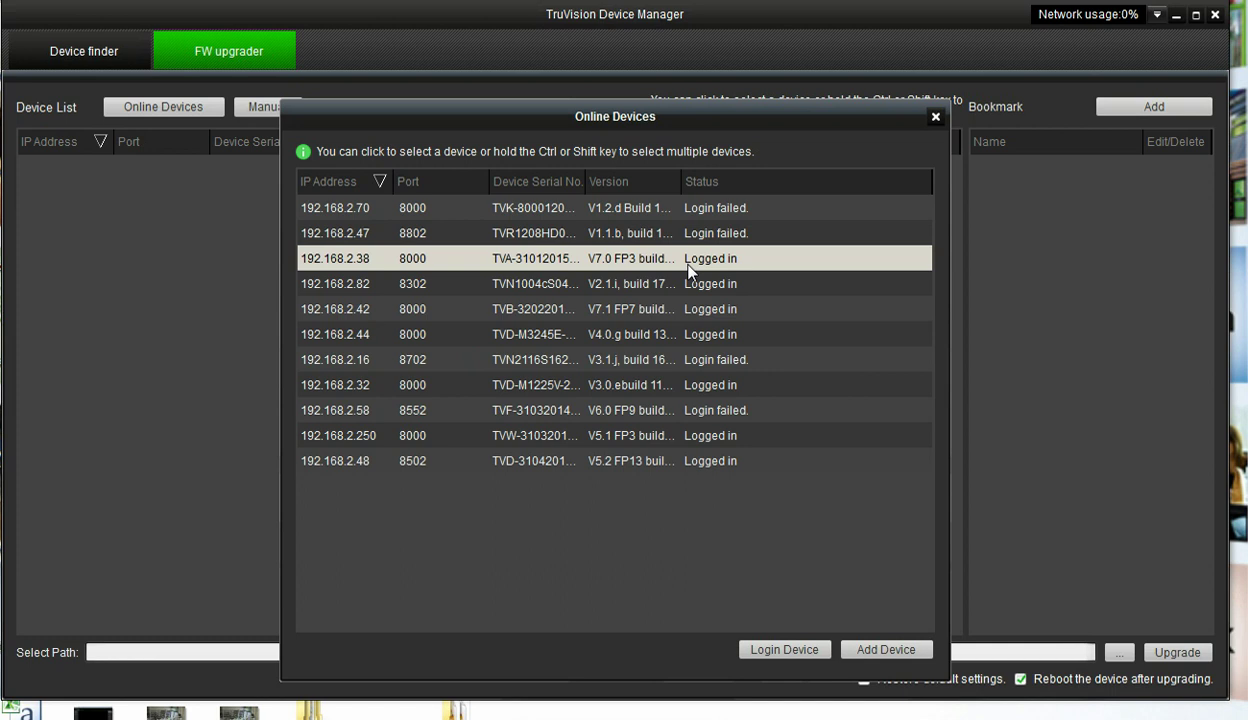
{"action": "left_click", "coordinate": [881, 651]}
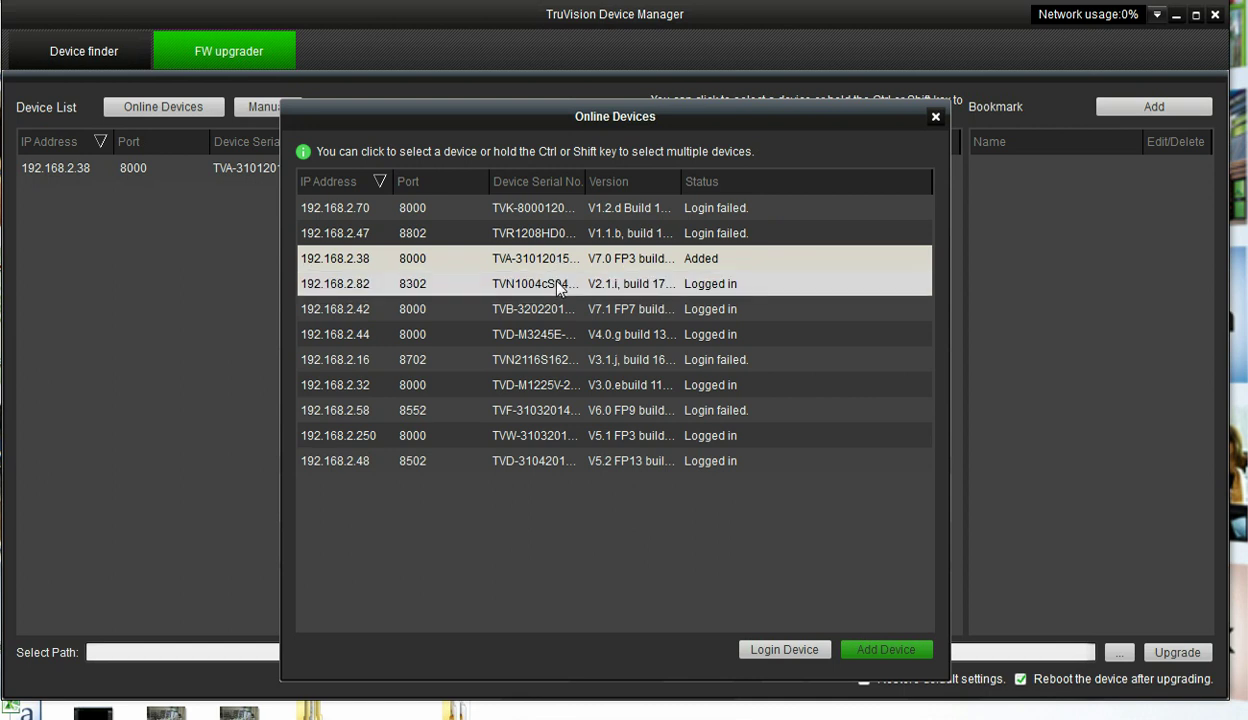
{"action": "left_click_drag", "start_coordinate": [557, 284], "coordinate": [584, 371]}
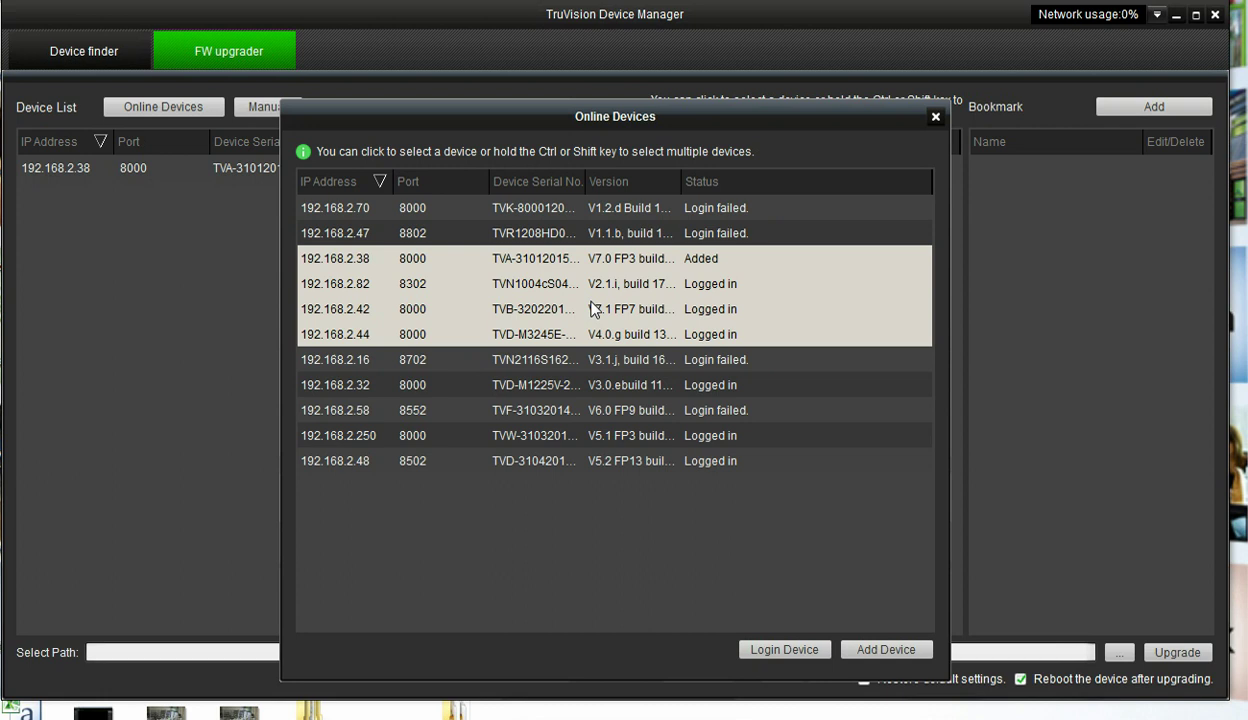
- Set the upgrade path to digicap.dav in Downloads\s2_v7.1_fp7\S2_V7.1_FP7
{"action": "left_click", "coordinate": [936, 118]}
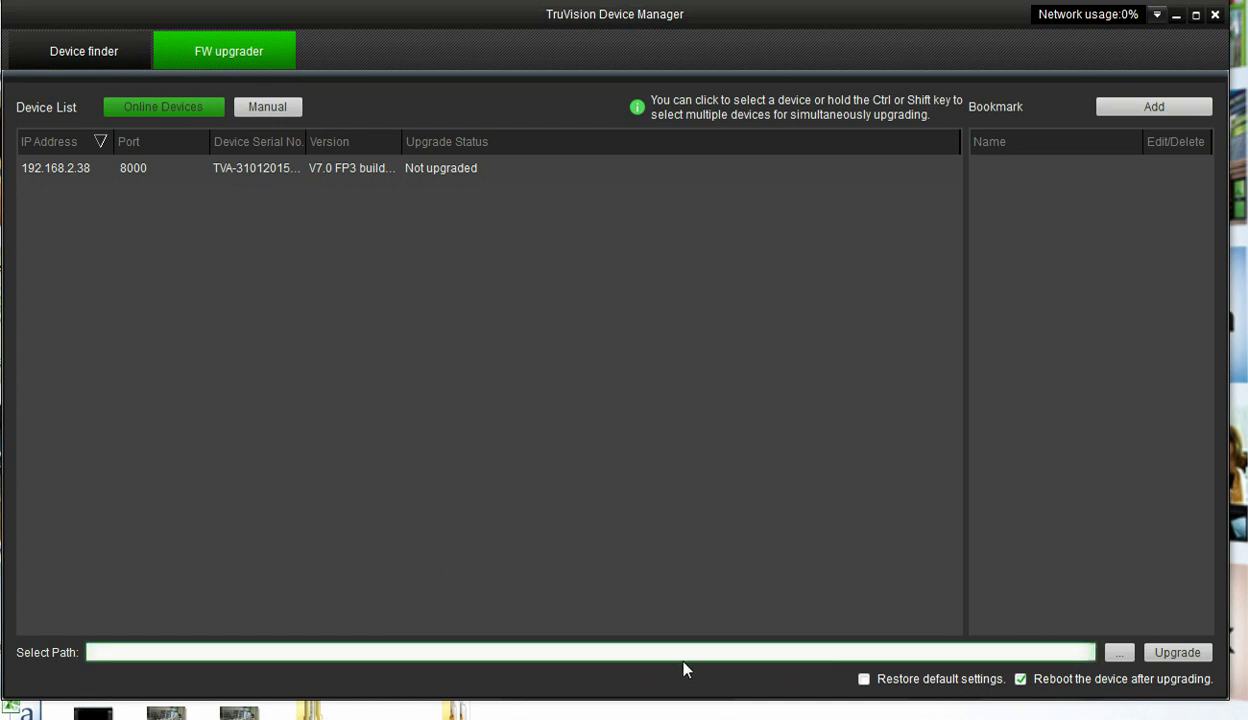
{"action": "left_click", "coordinate": [1119, 653]}
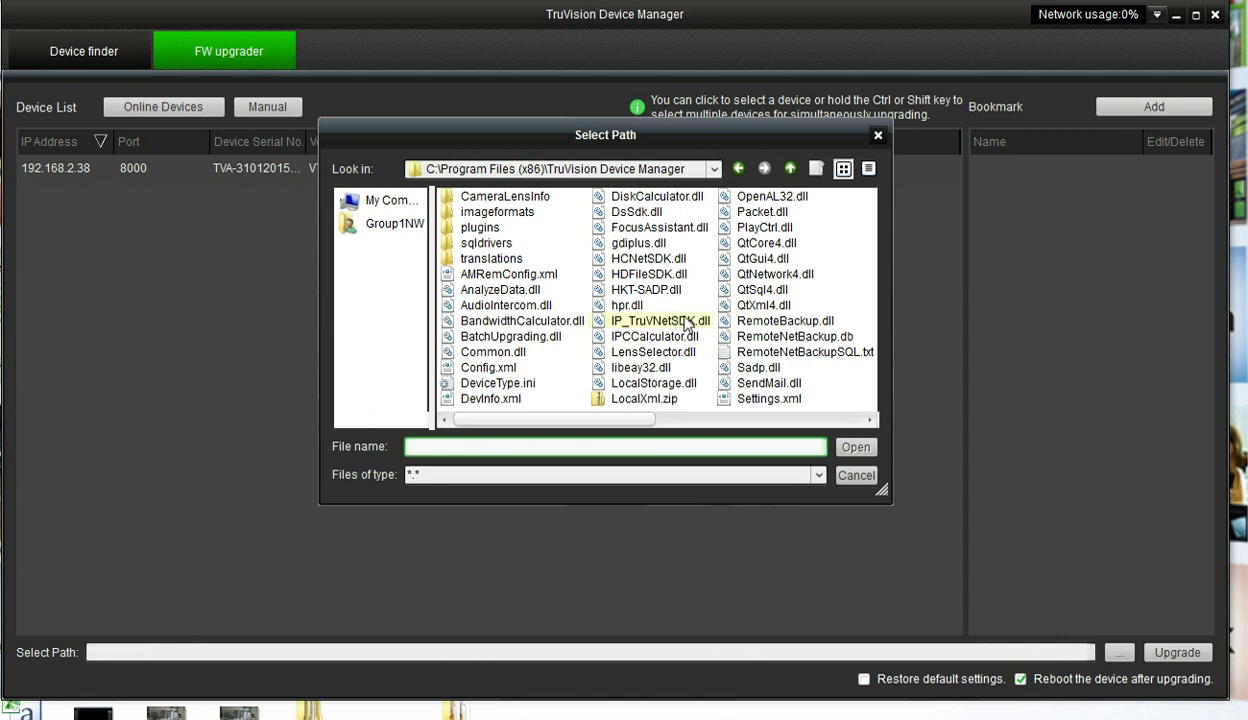
{"action": "left_click", "coordinate": [382, 232]}
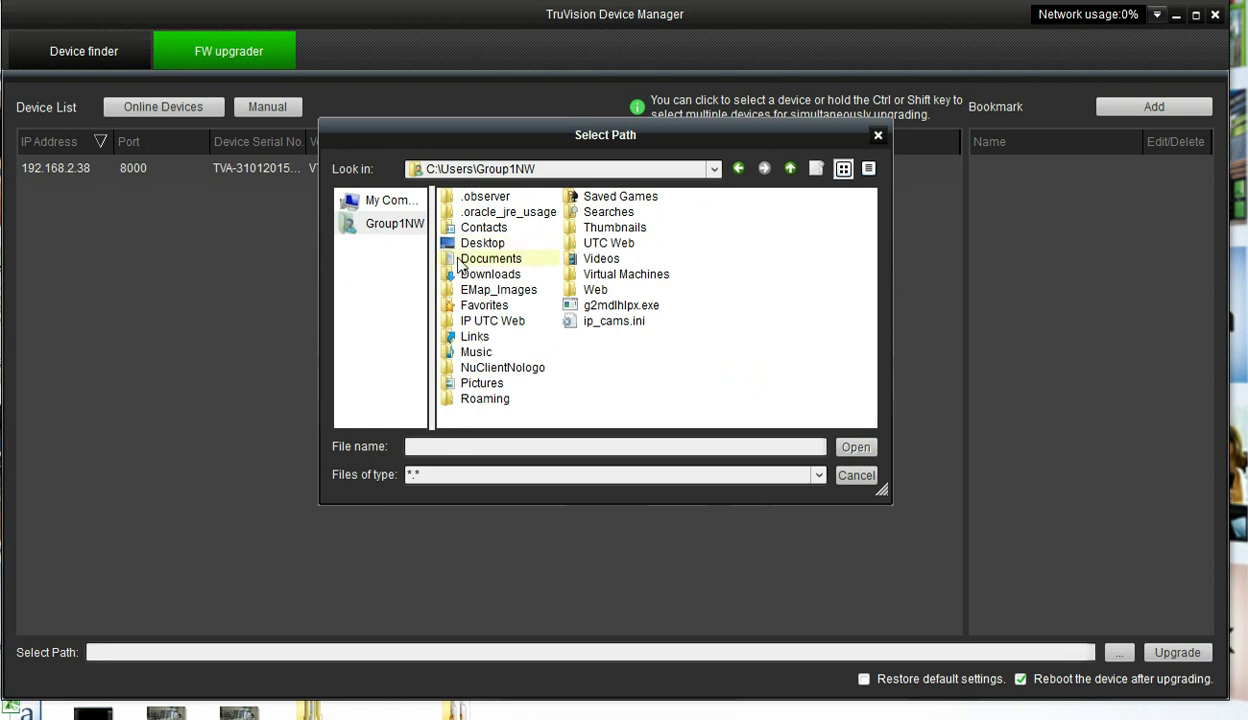
{"action": "left_click", "coordinate": [478, 280]}
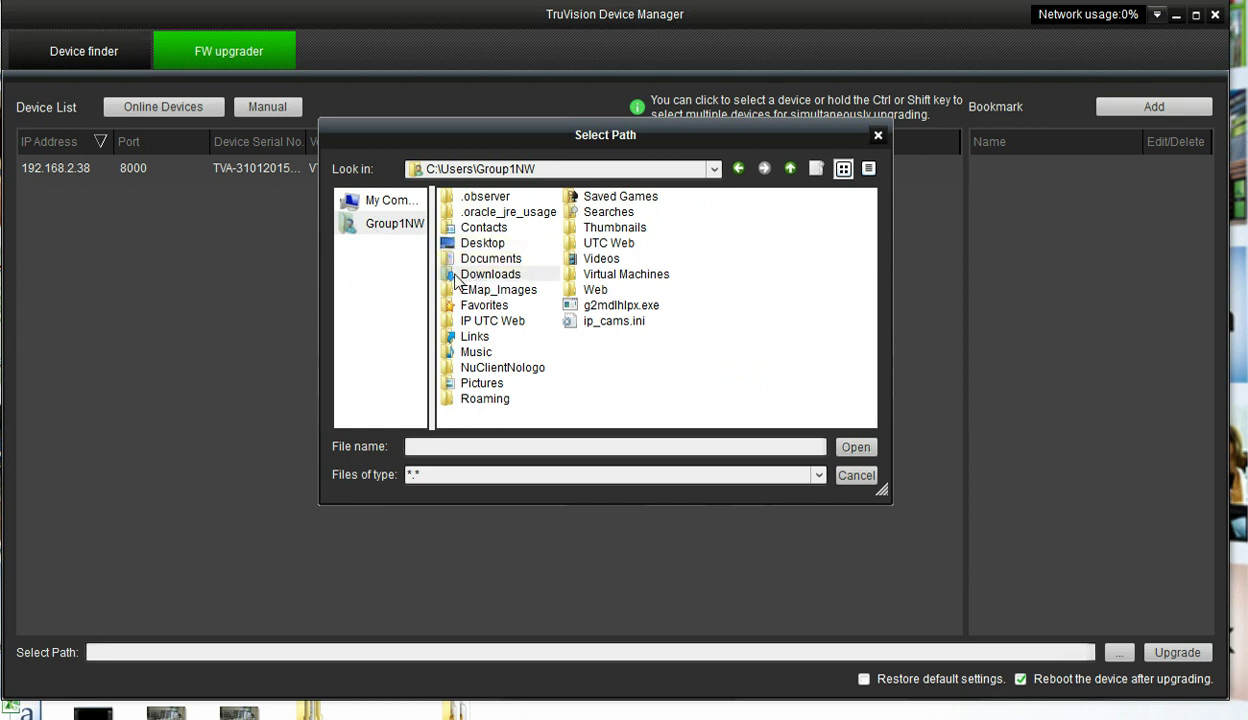
{"action": "double_click", "coordinate": [477, 279]}
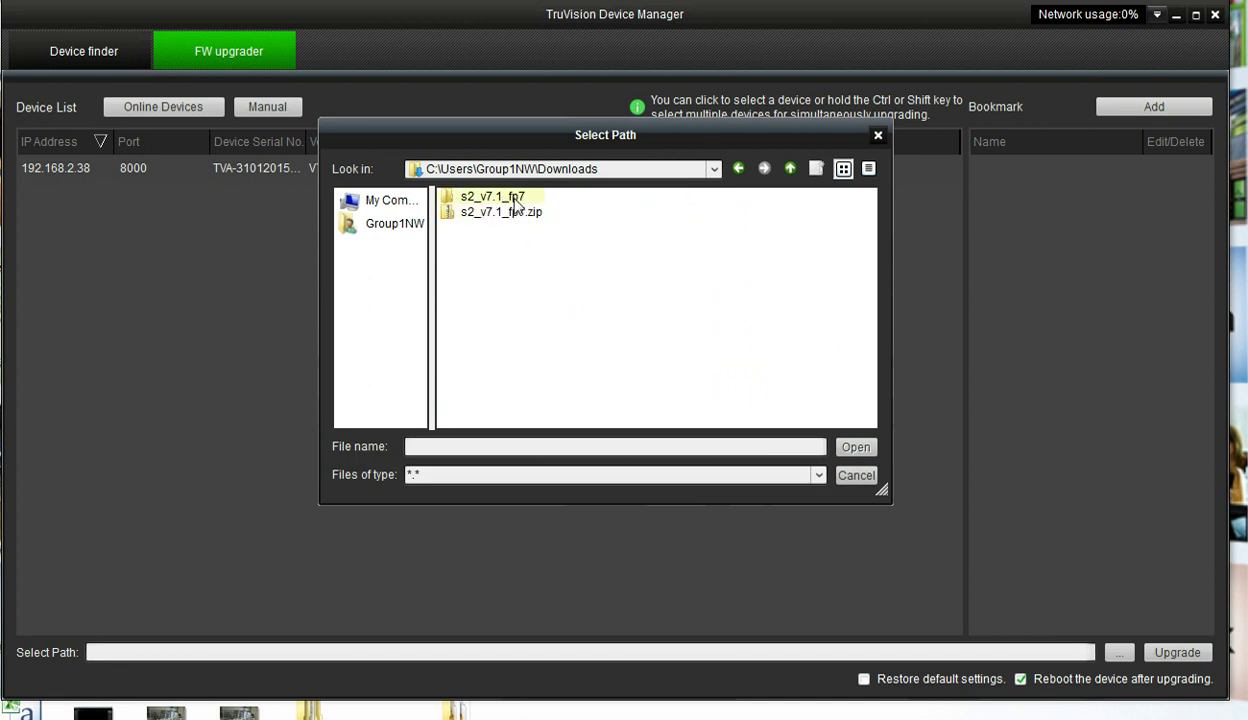
{"action": "double_click", "coordinate": [448, 199]}
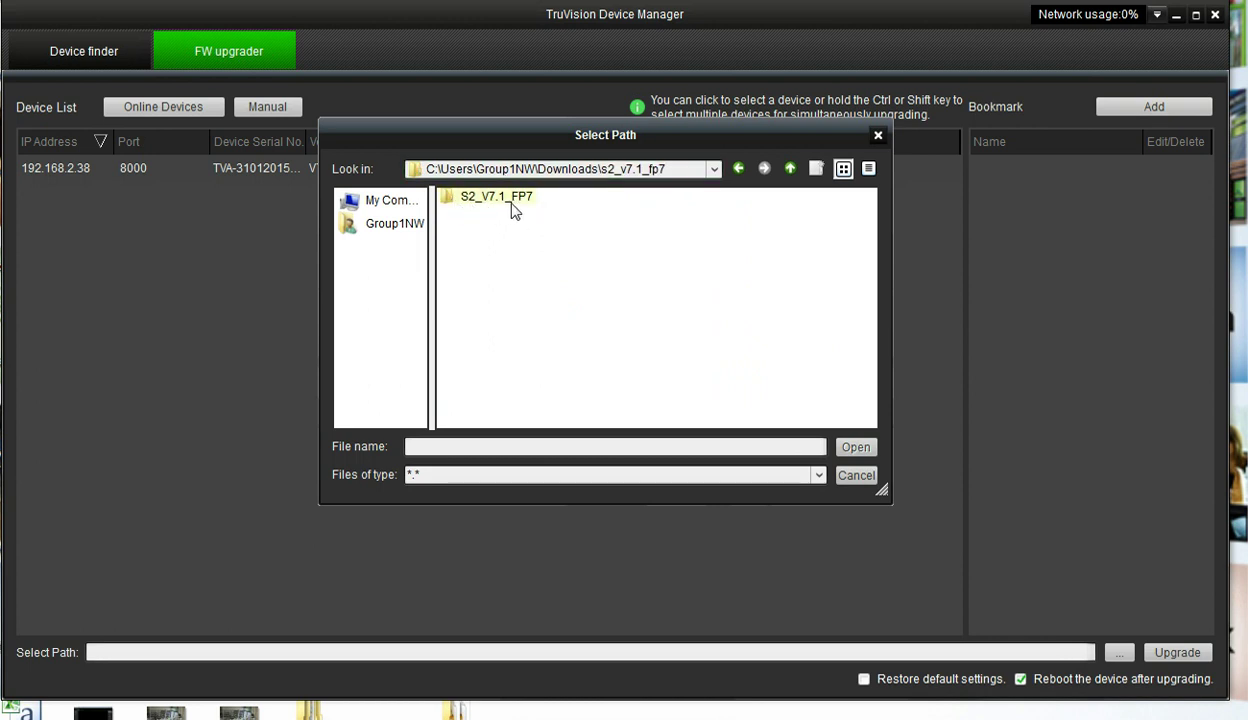
{"action": "double_click", "coordinate": [448, 198]}
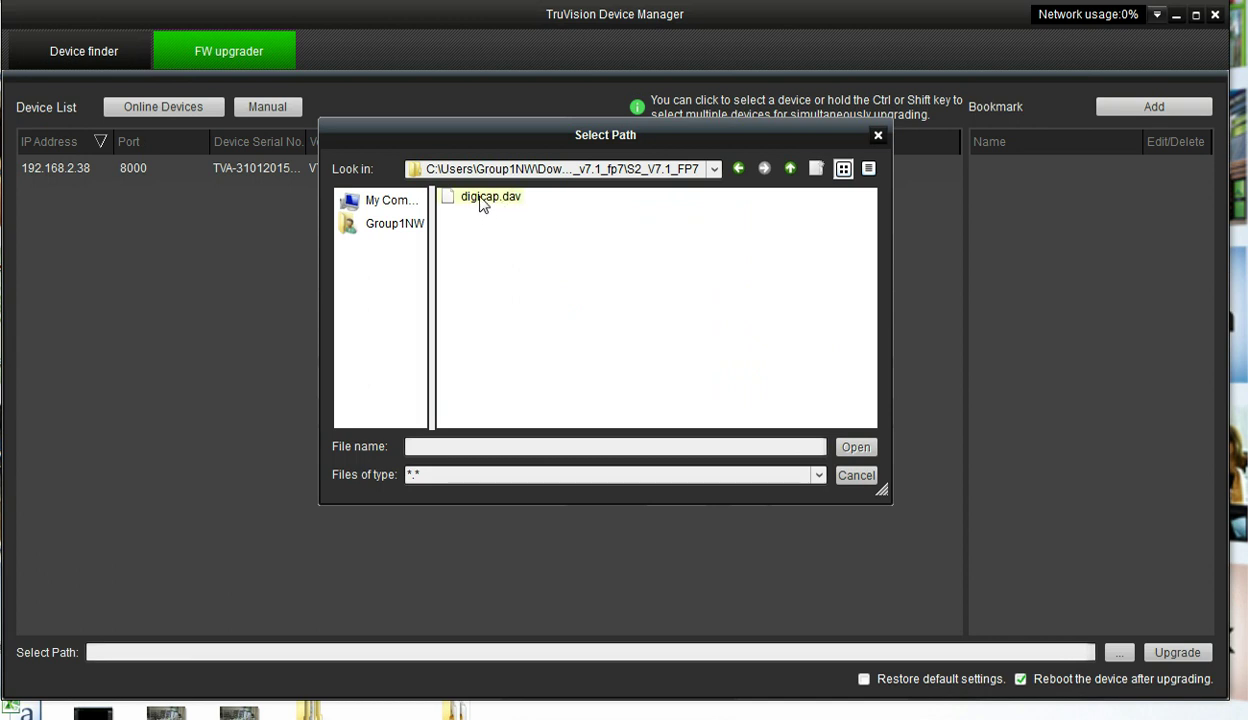
{"action": "left_click", "coordinate": [483, 203]}
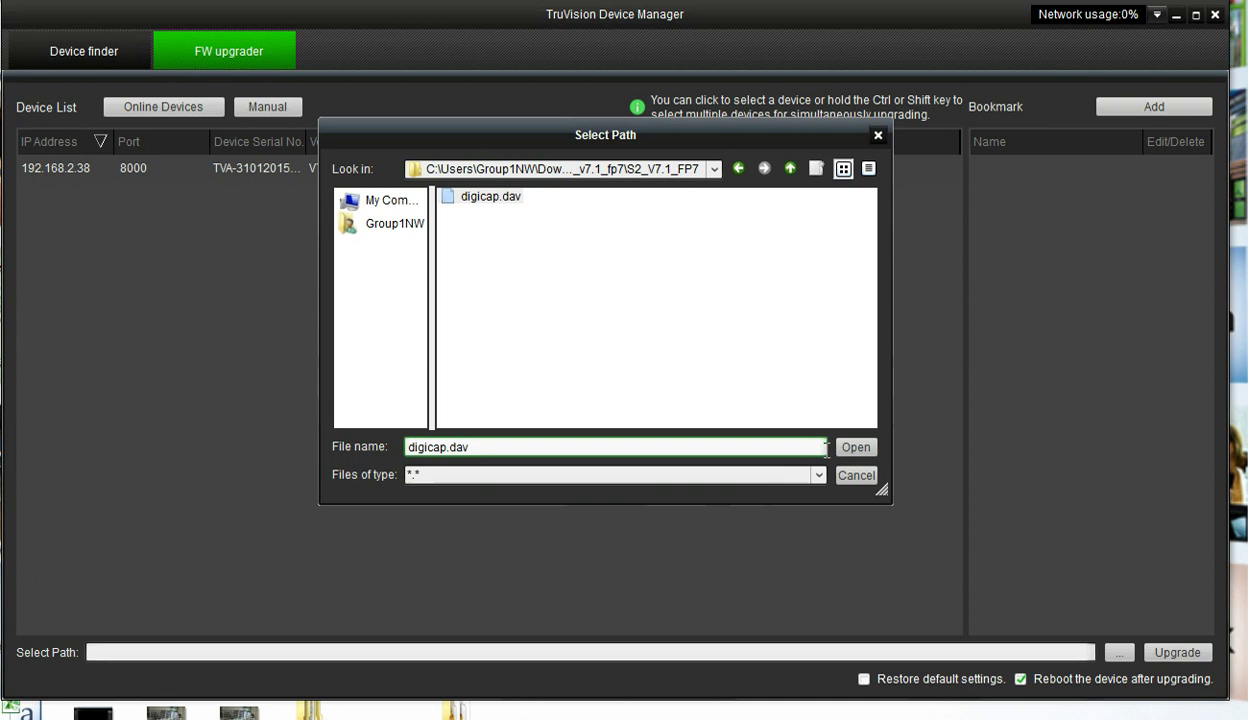
{"action": "left_click", "coordinate": [852, 450]}
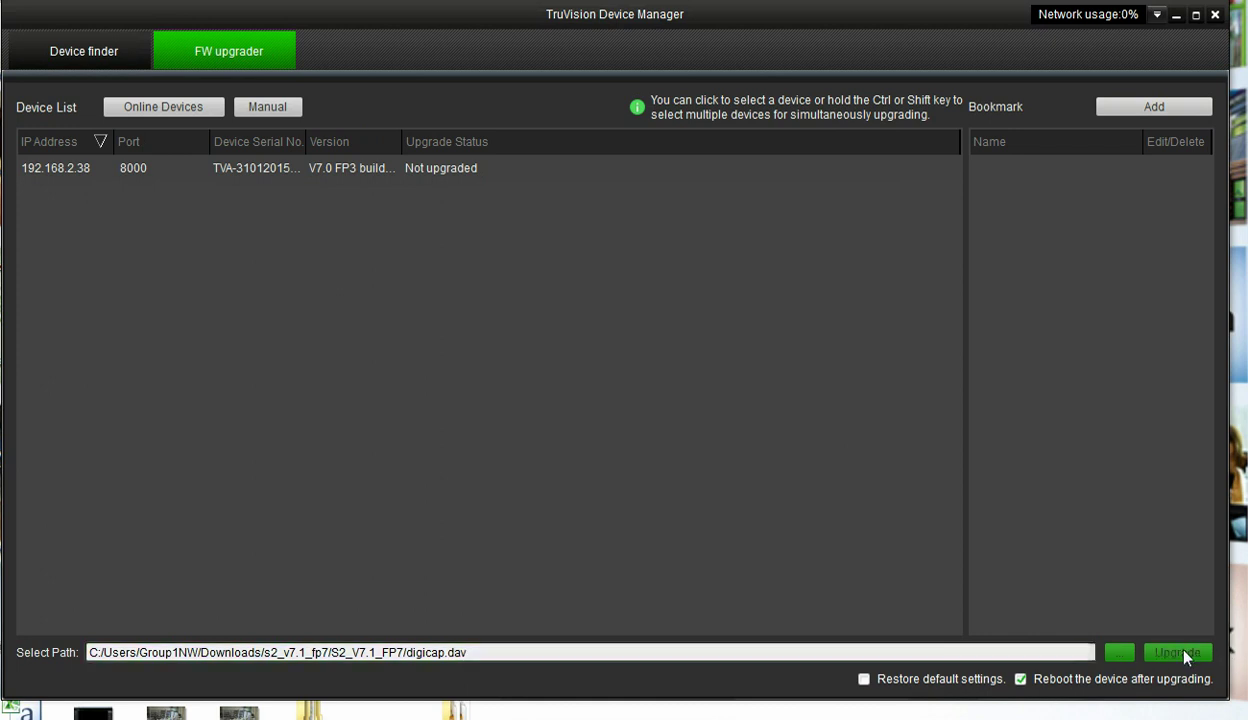
- Upgrade the firmware on the camera at 192.168.2.38 from the FW upgrader list
{"action": "left_click", "coordinate": [293, 168]}
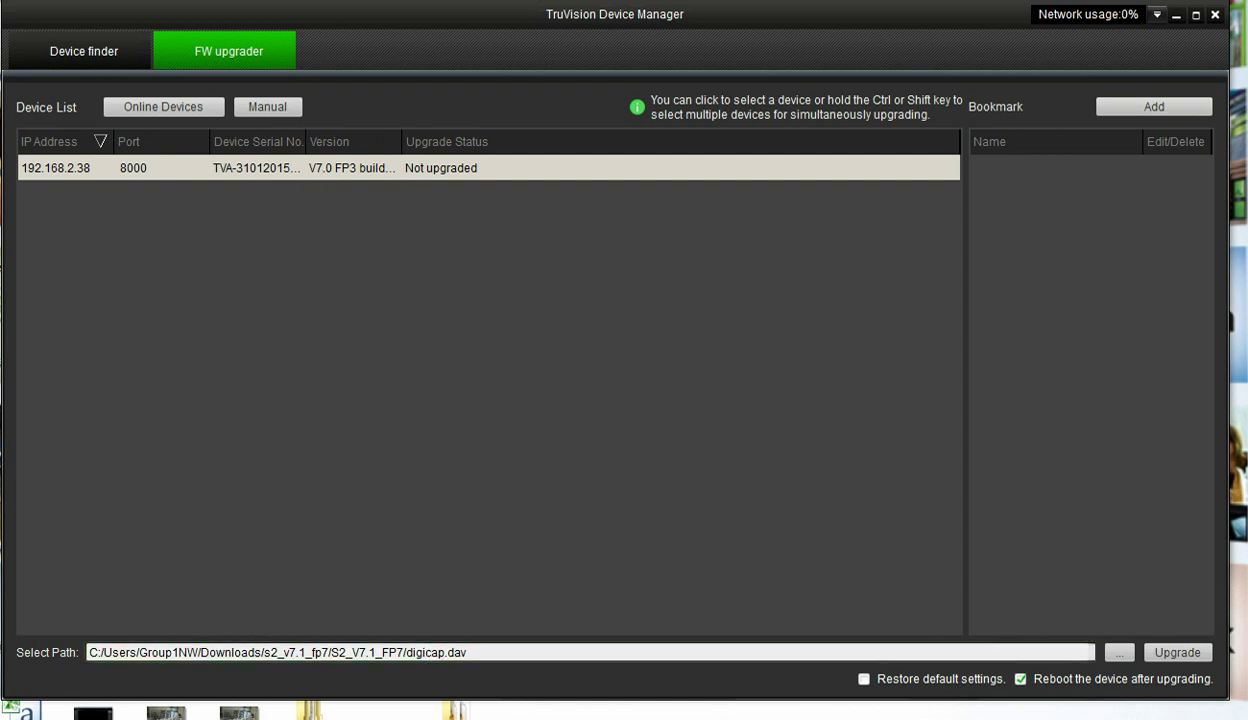
{"action": "left_click", "coordinate": [1170, 655]}
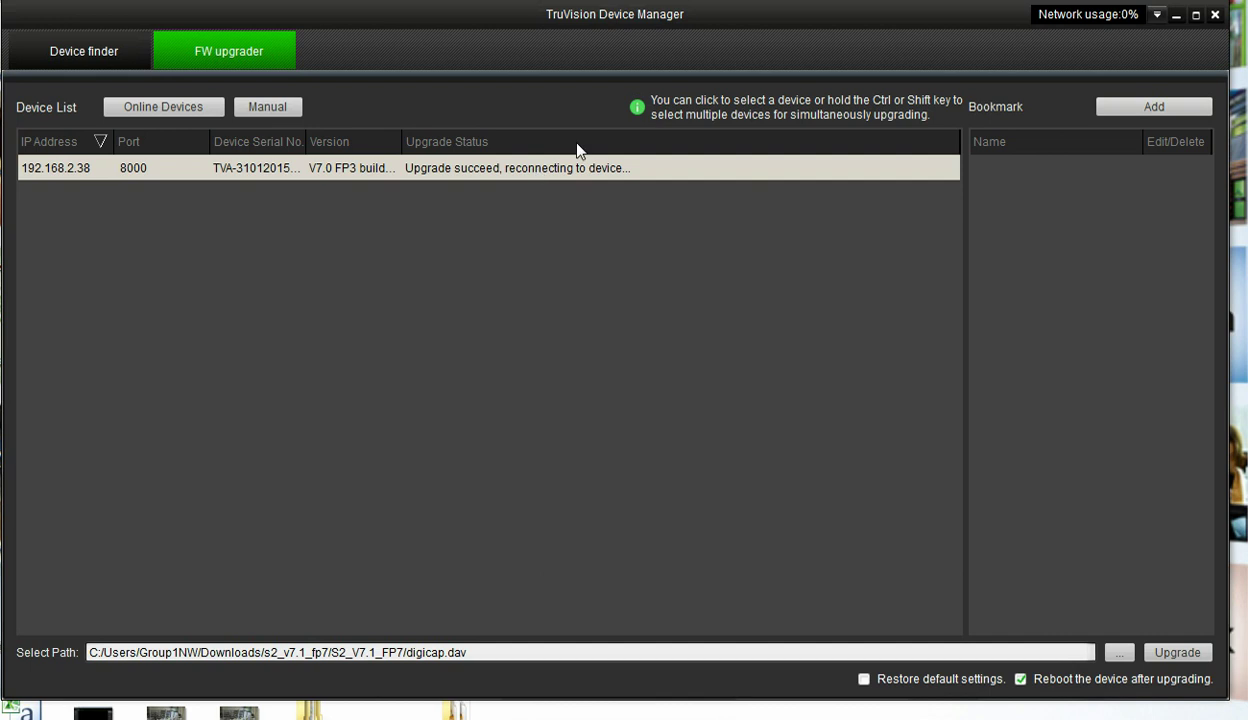
{"action": "left_click", "coordinate": [97, 52]}
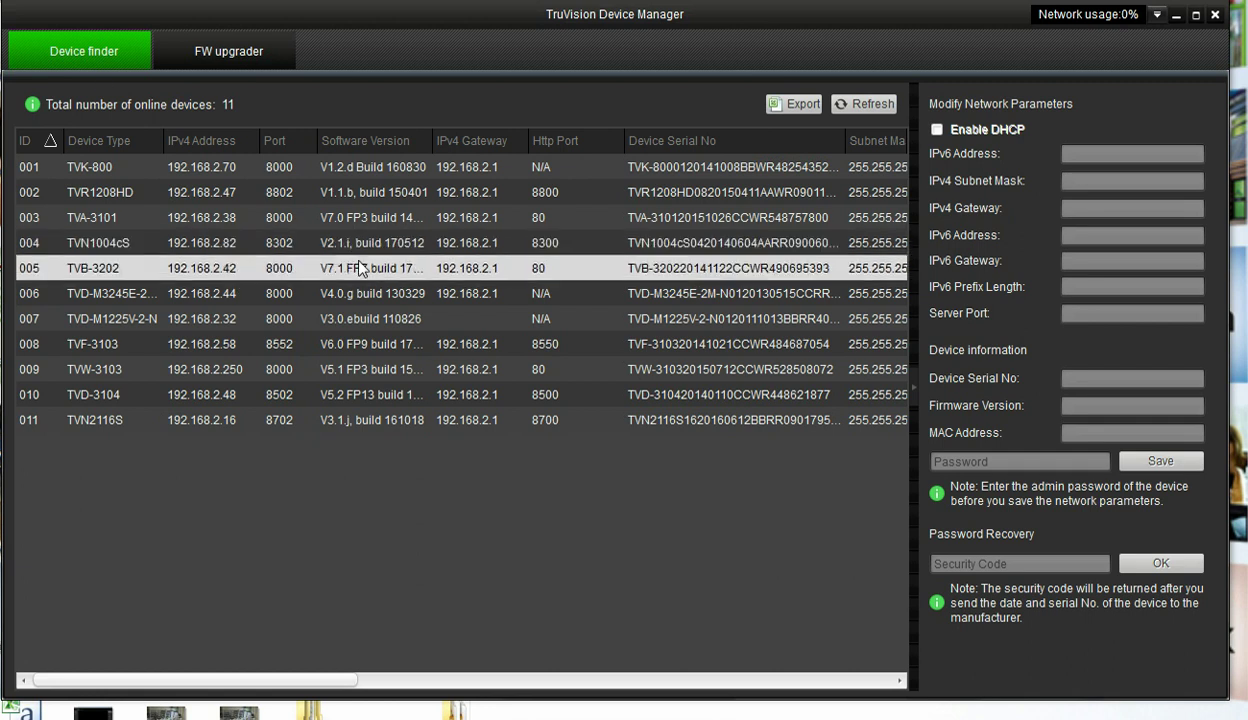
{"action": "left_click", "coordinate": [868, 105]}
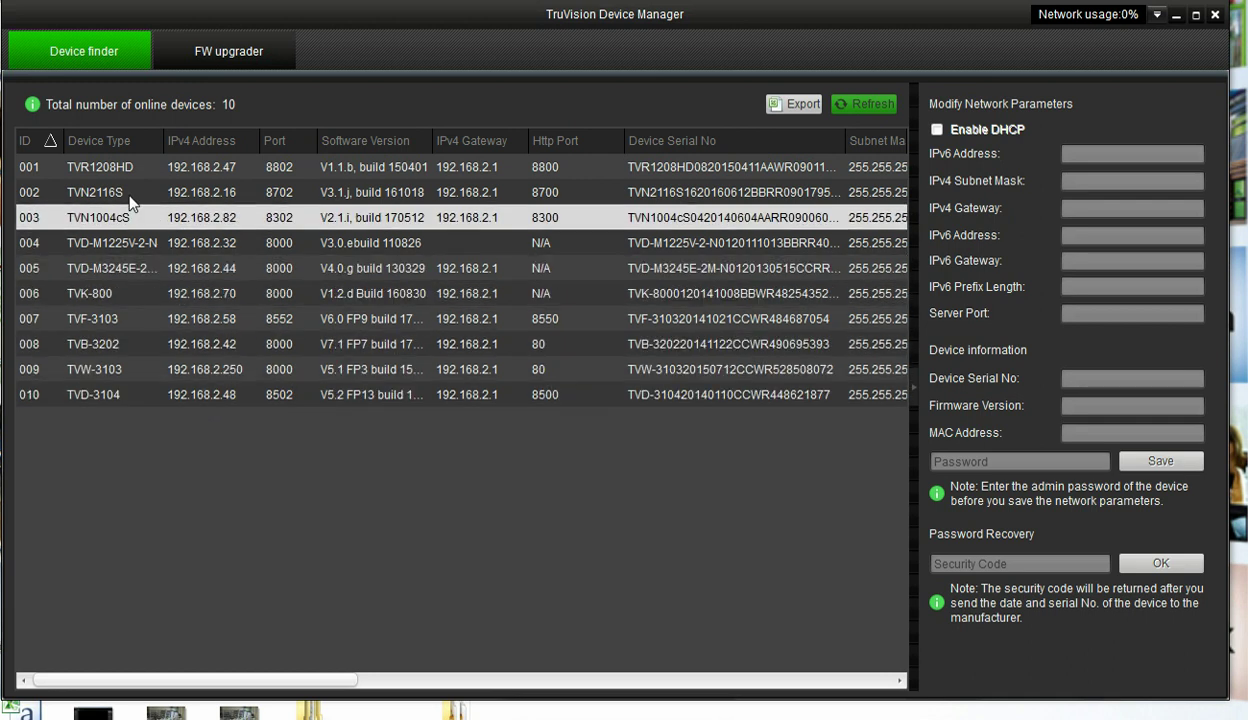
{"action": "left_click", "coordinate": [209, 54]}
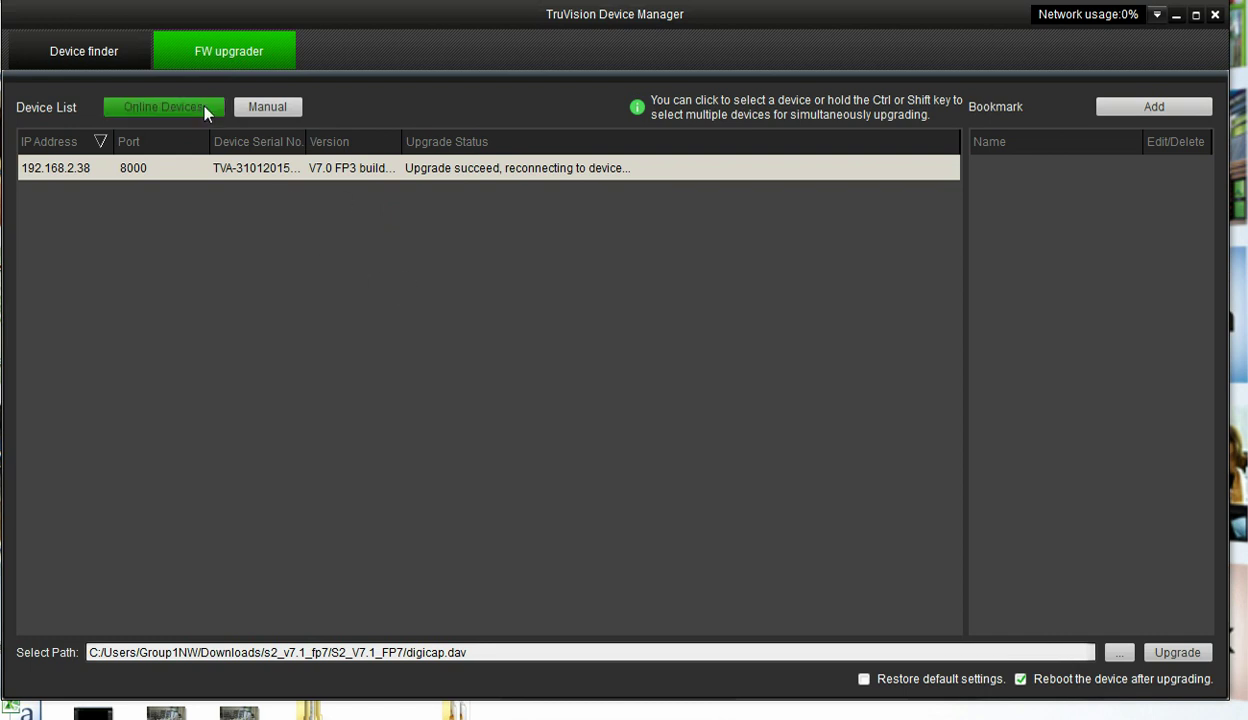
{"action": "left_click", "coordinate": [90, 56]}
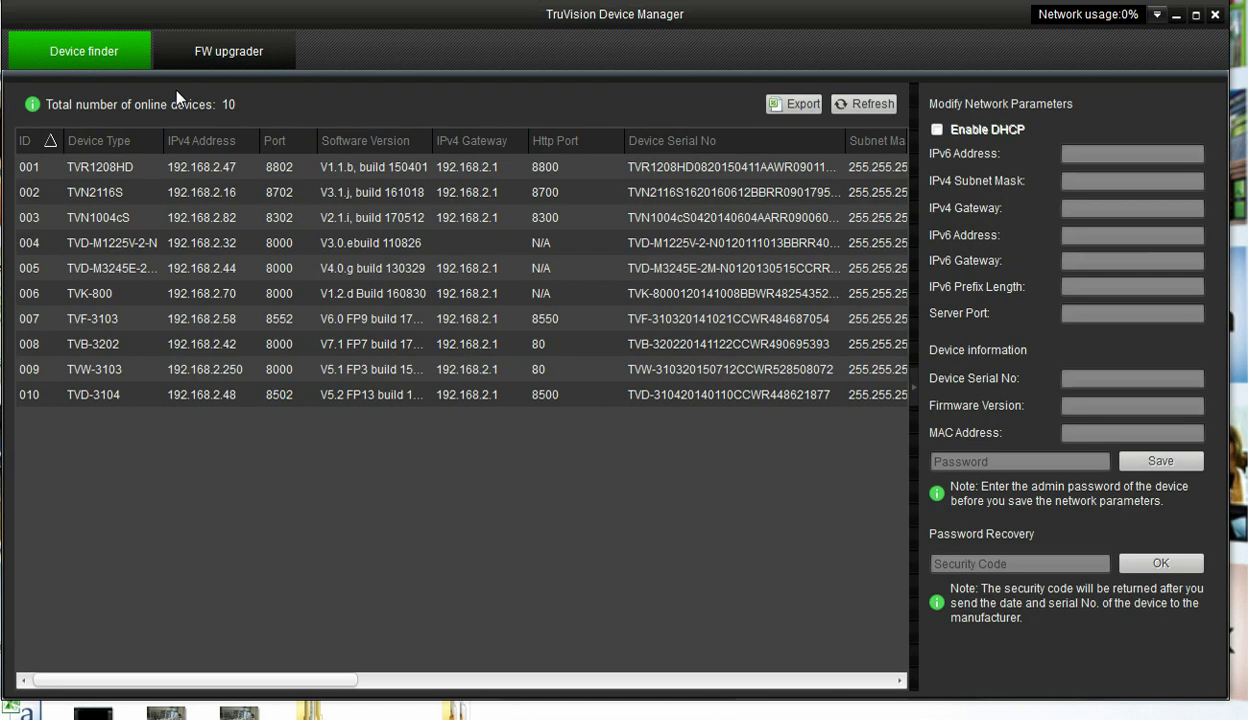
{"action": "left_click", "coordinate": [855, 106]}
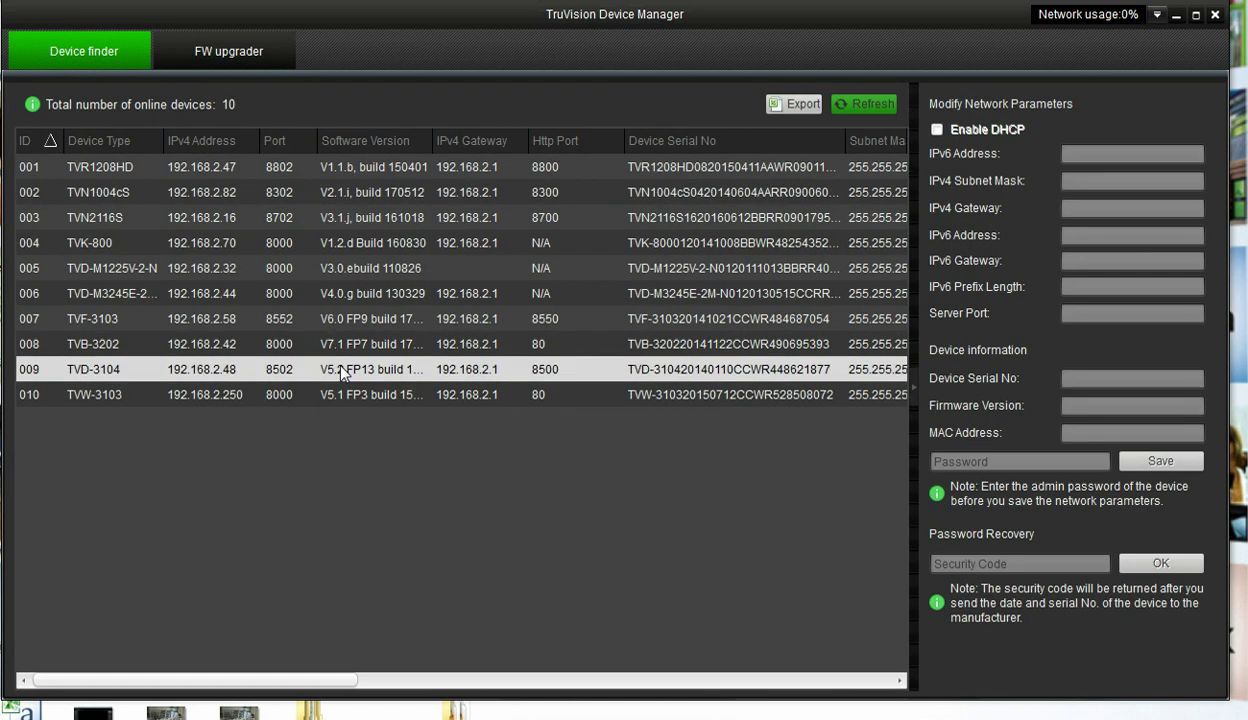
{"action": "left_click", "coordinate": [210, 60]}
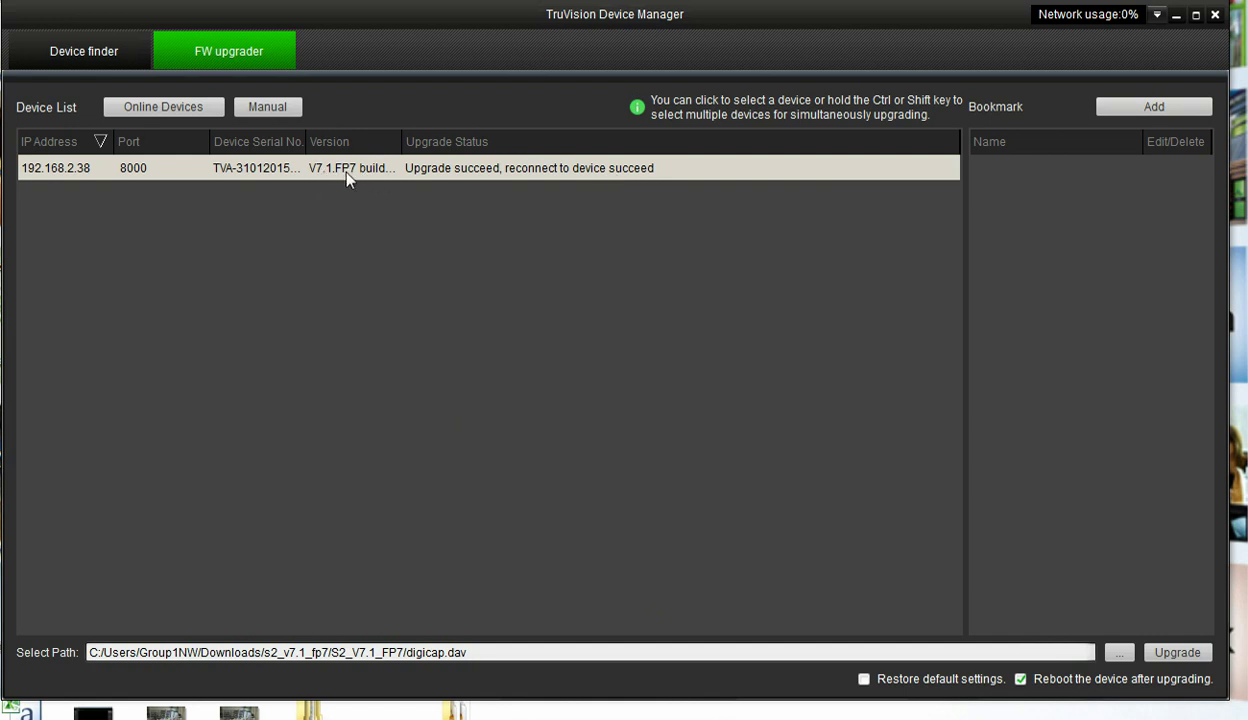
- Check in Device finder that the TVA-3101 at 192.168.2.38 now runs V7.1 FP7
{"action": "left_click", "coordinate": [74, 53]}
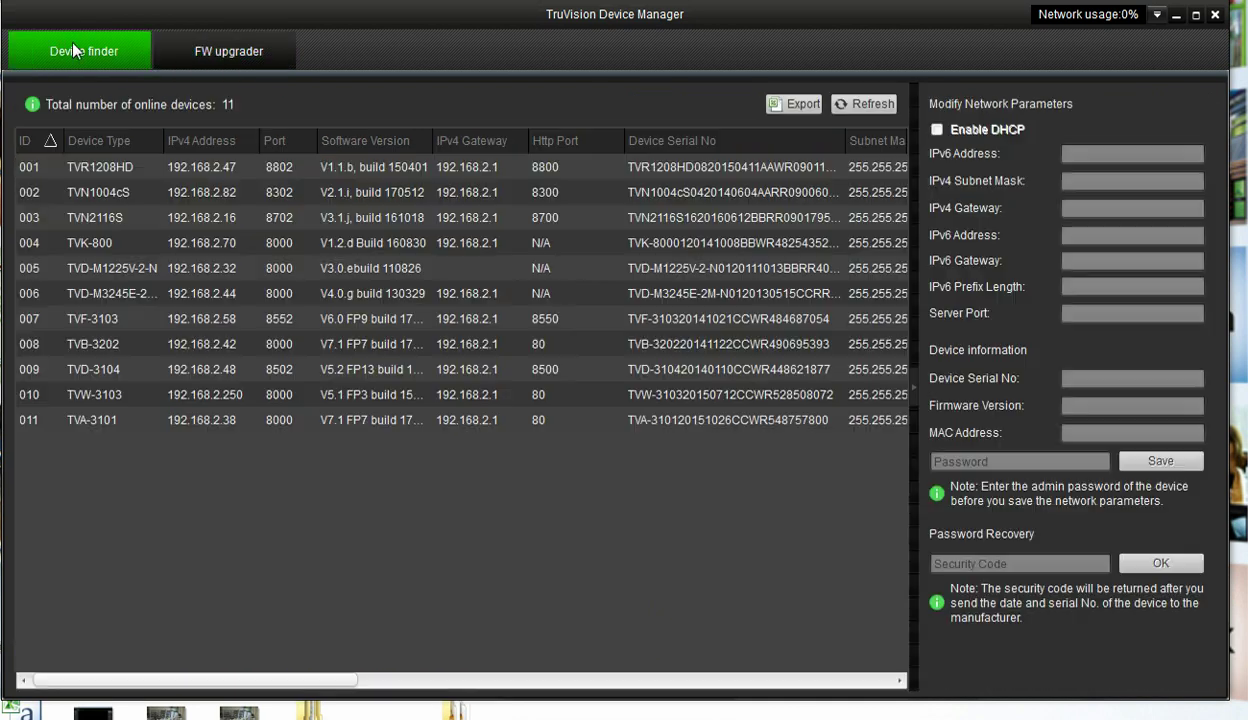